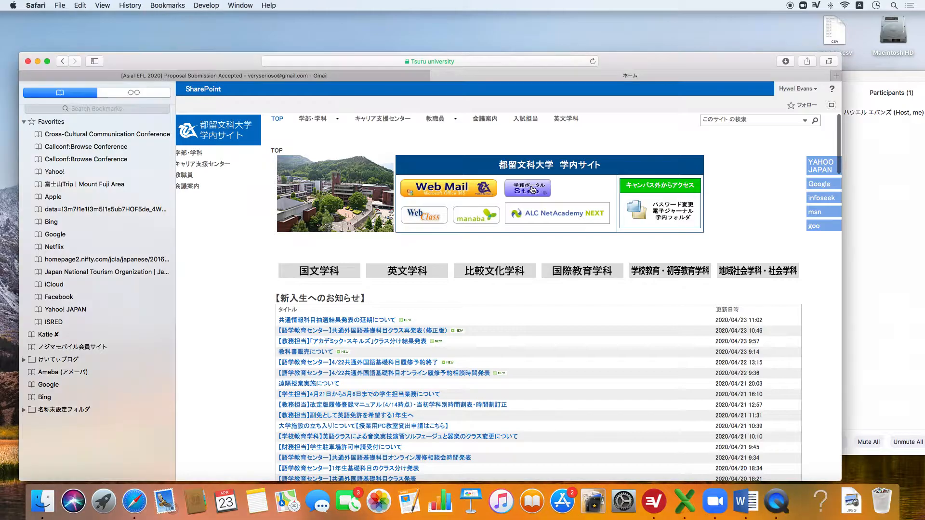
- Open the Step portal and log on with the saved user ID and password
left_click(532, 190)
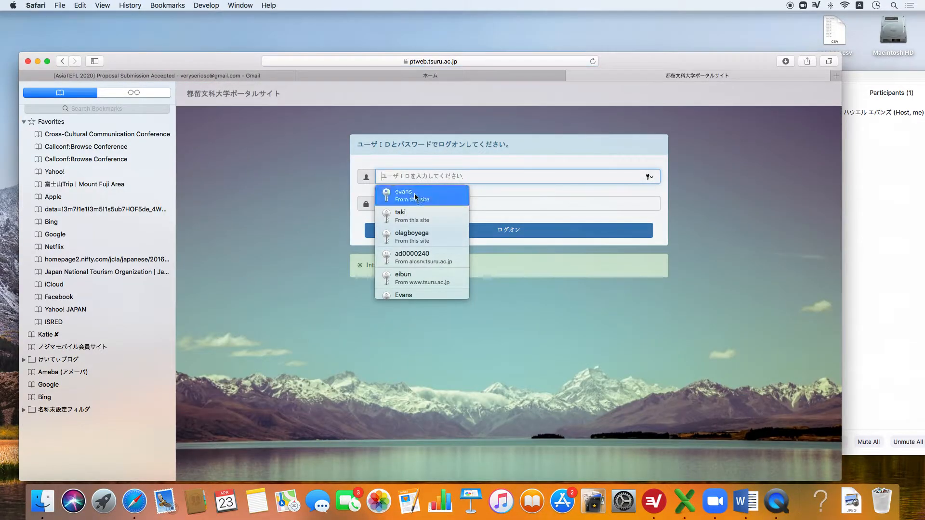
left_click(418, 194)
left_click(502, 237)
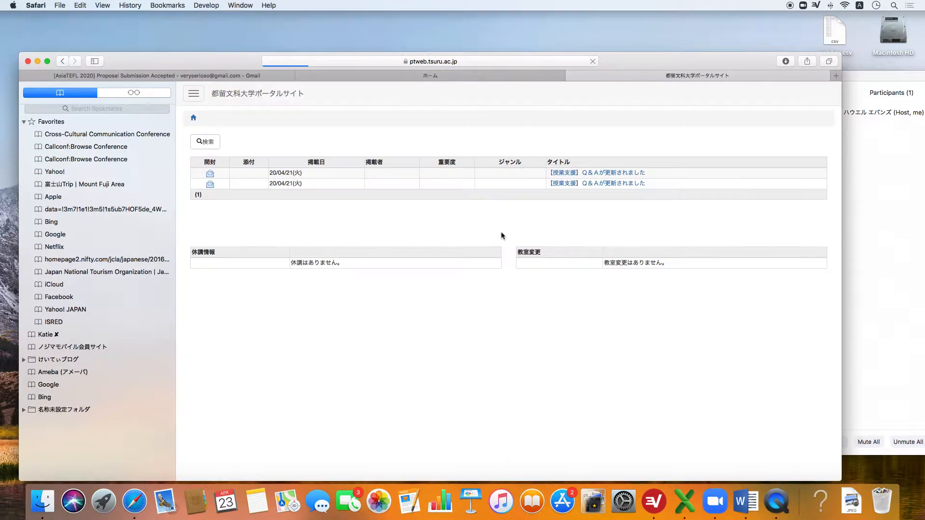
- Go to 授業支援 in the portal and open the 英語学概論ⅠA course
left_click(193, 94)
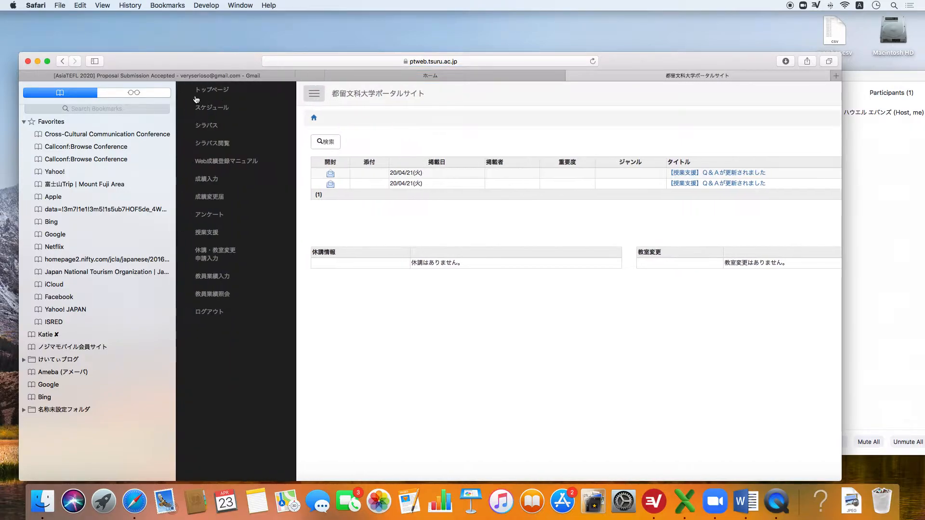
left_click(207, 234)
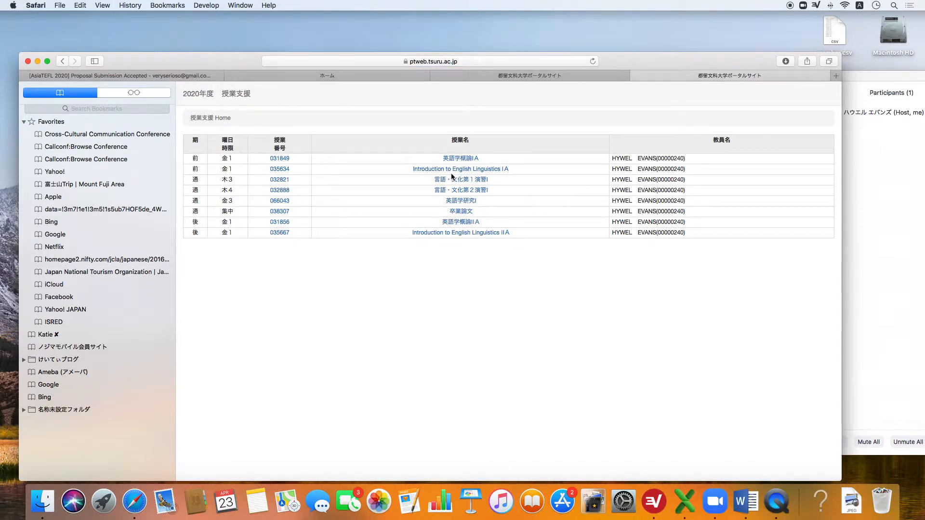
left_click(457, 160)
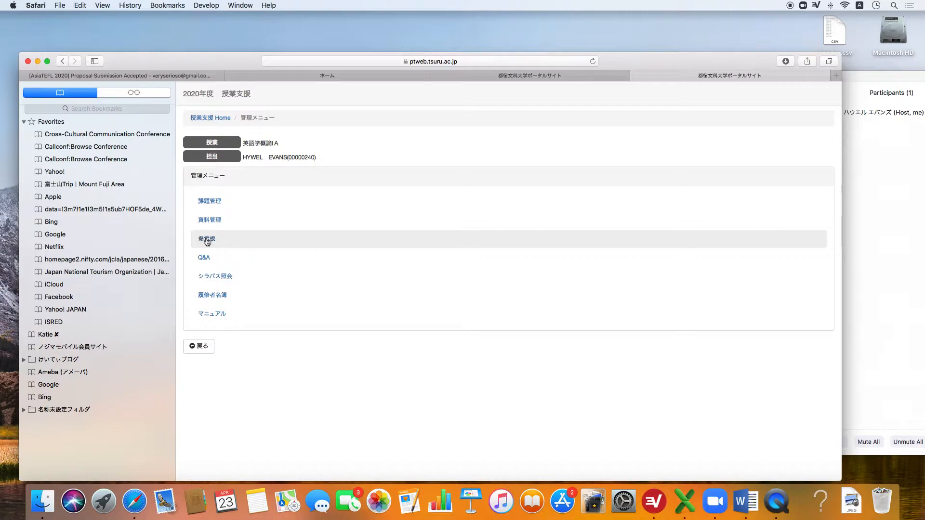
- Open the course's 履修者名簿 and download the student roster as a CSV file
left_click(207, 296)
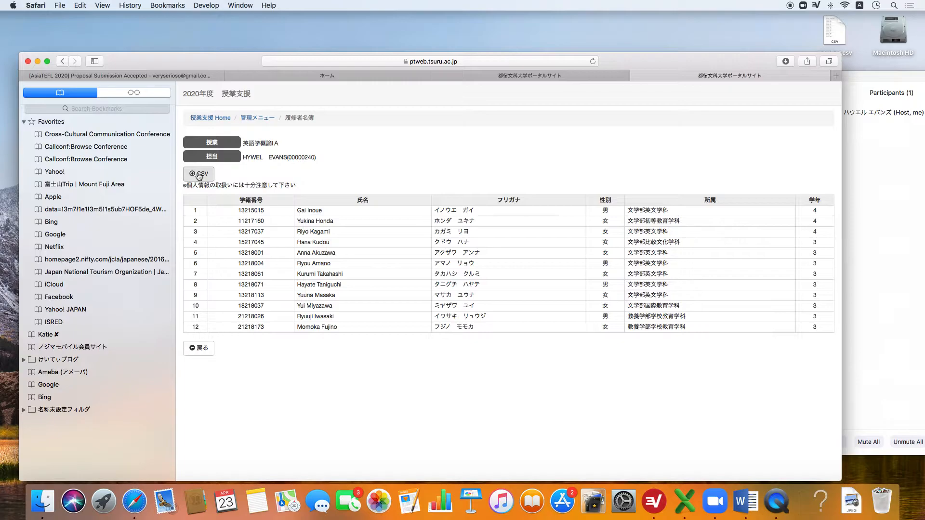
scroll(199, 176, "right", 1)
left_click(199, 176)
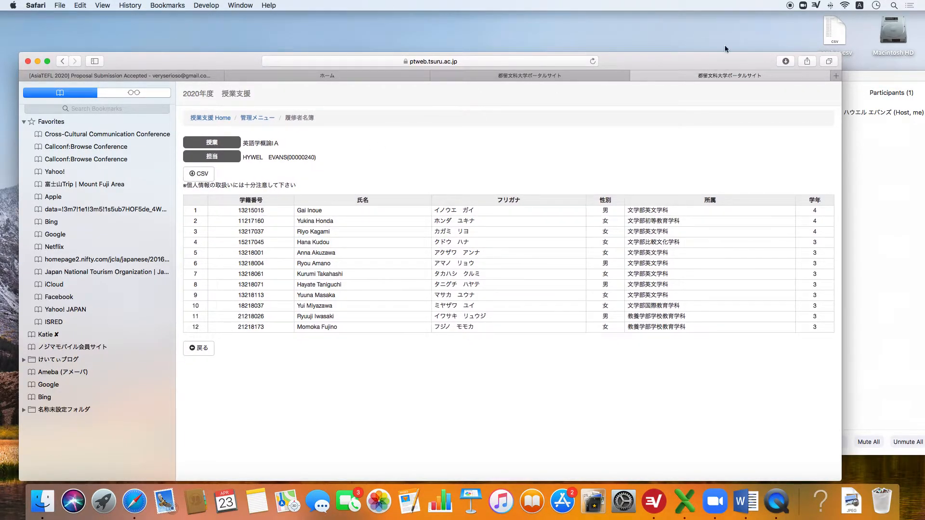
- Review the browser's downloads and clear the download list
left_click_drag(712, 56, 696, 122)
left_click(769, 126)
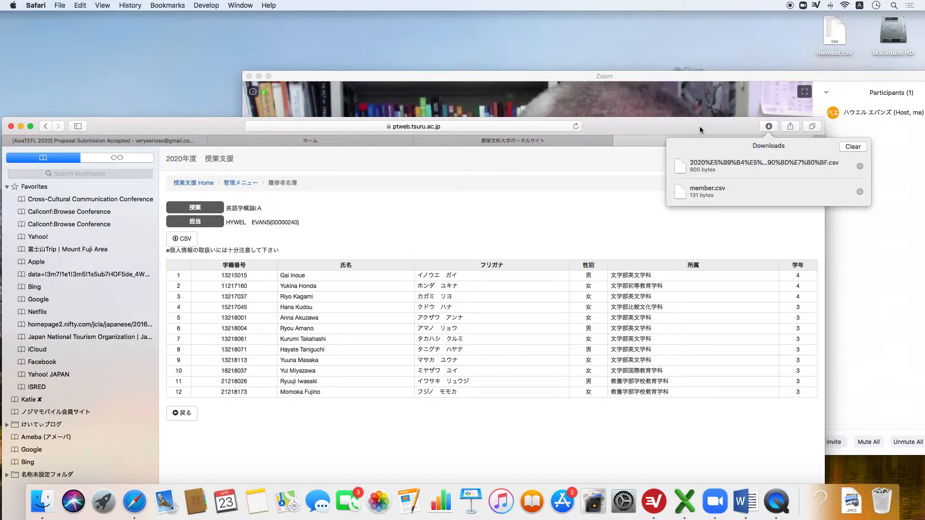
left_click(732, 128)
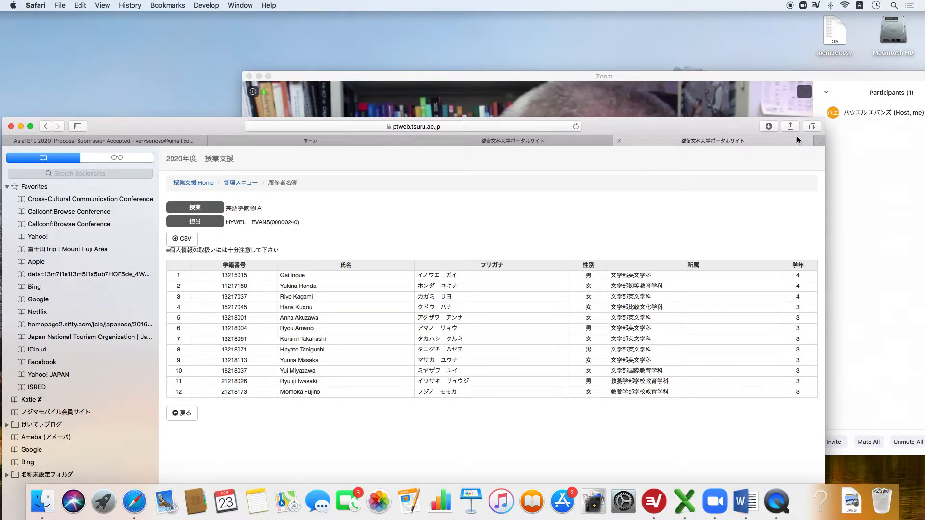
left_click(769, 126)
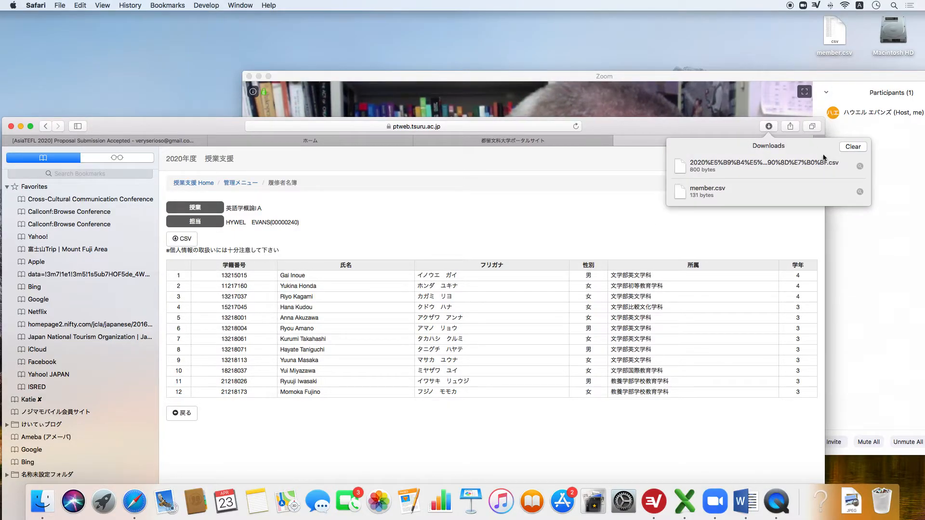
left_click(853, 148)
- Uncover the desktop files and open gaigogaku.csv in Excel
left_click_drag(705, 128, 522, 149)
left_click_drag(769, 76, 478, 79)
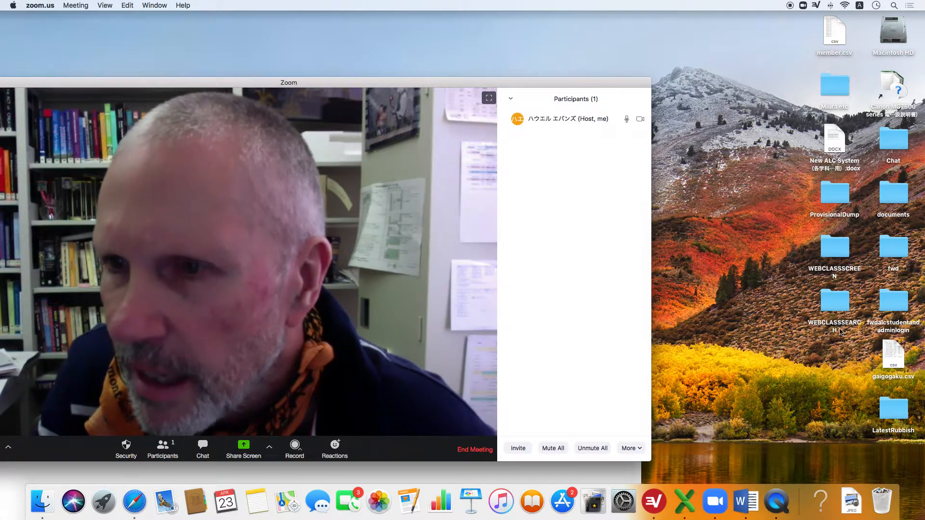
left_click(895, 350)
double_click(895, 349)
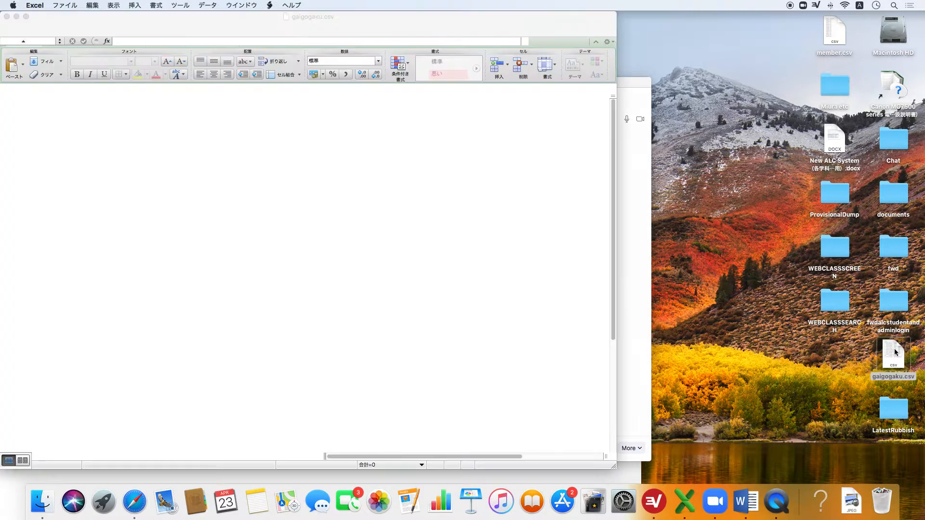
left_click_drag(401, 22, 685, 40)
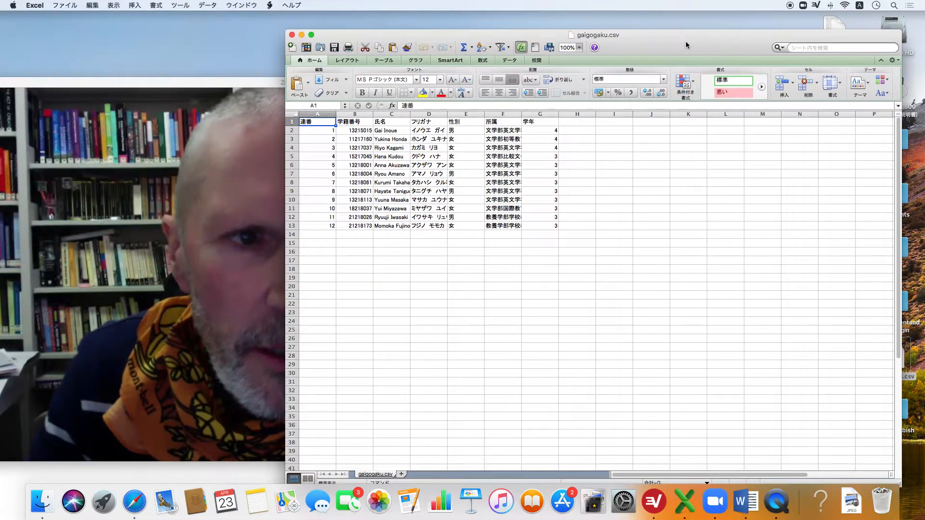
- Arrange the portal's roster page and the gaigogaku.csv spreadsheet to compare their student lists
left_click_drag(161, 82, 429, 170)
left_click(33, 144)
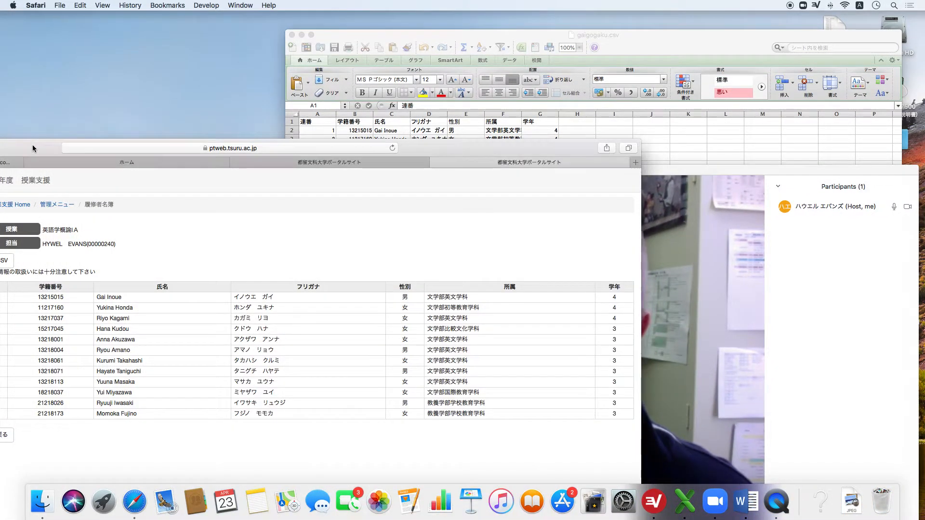
left_click_drag(45, 143, 103, 142)
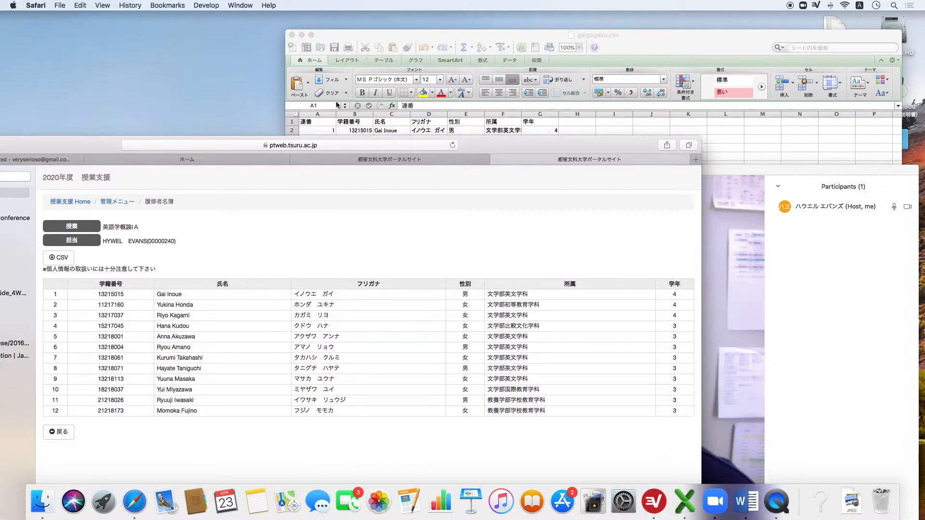
left_click_drag(642, 39, 732, 38)
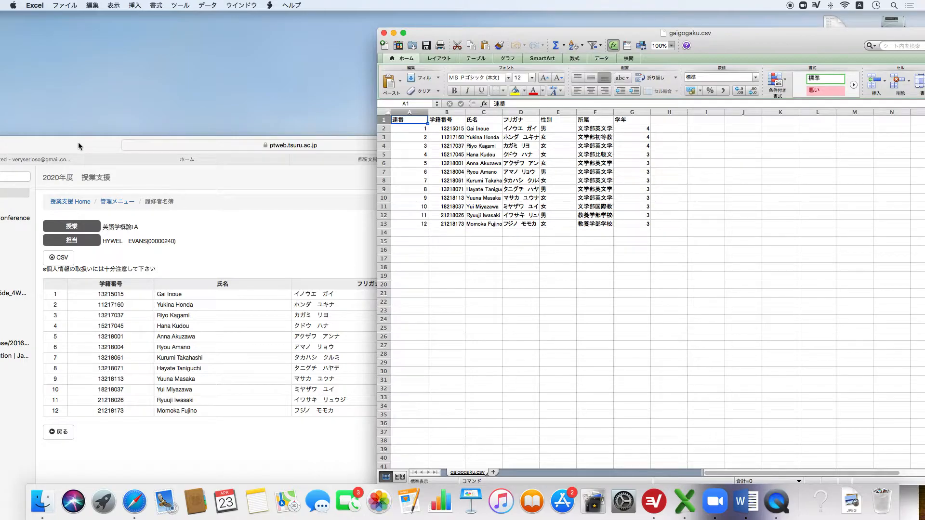
left_click_drag(78, 141, 143, 96)
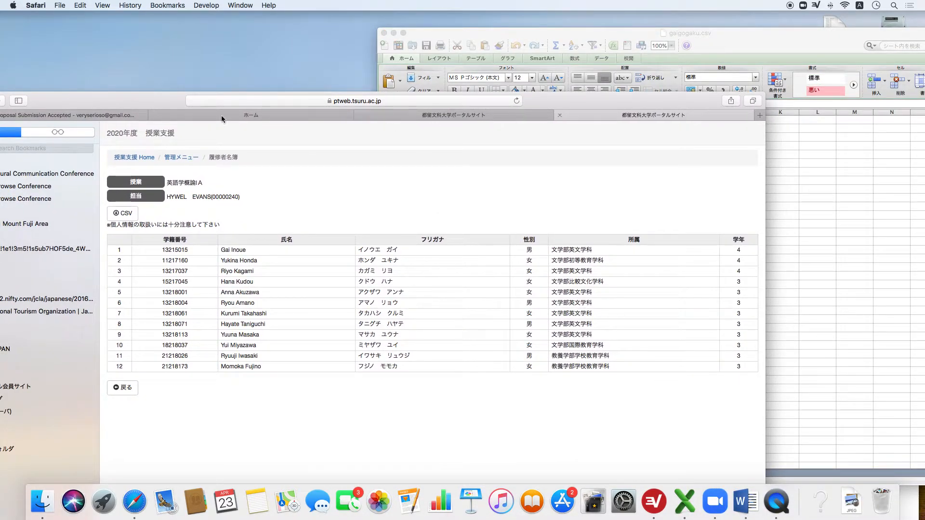
- Return to the portal's course list and view the 掲示板 of Introduction to English Linguistics ⅠA
left_click(127, 159)
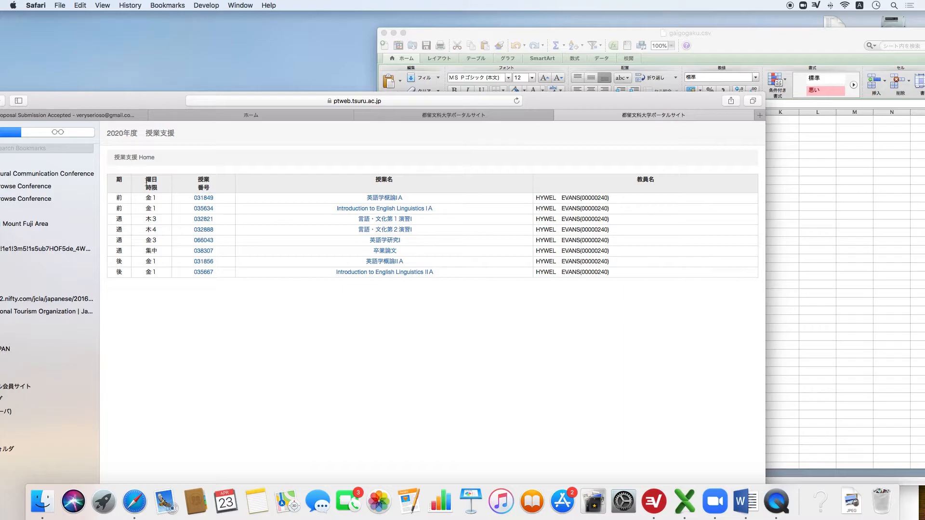
left_click(385, 210)
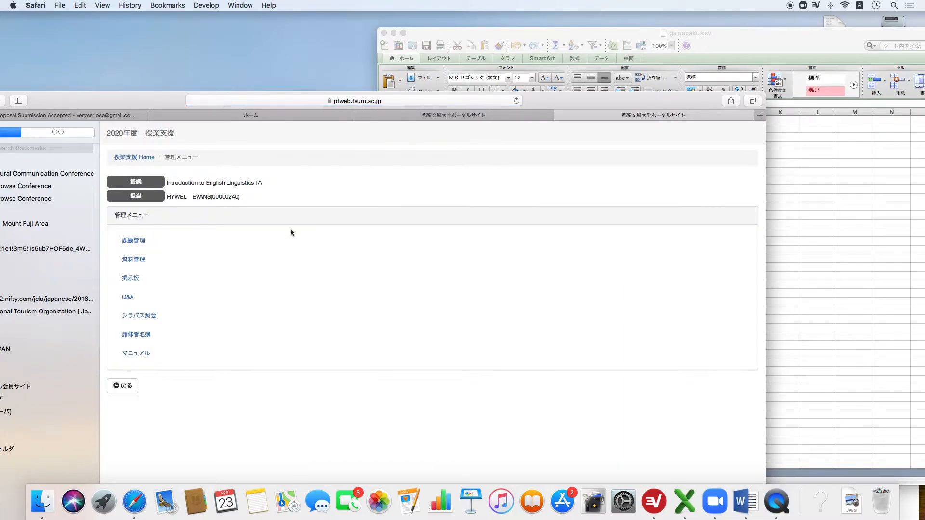
left_click(134, 279)
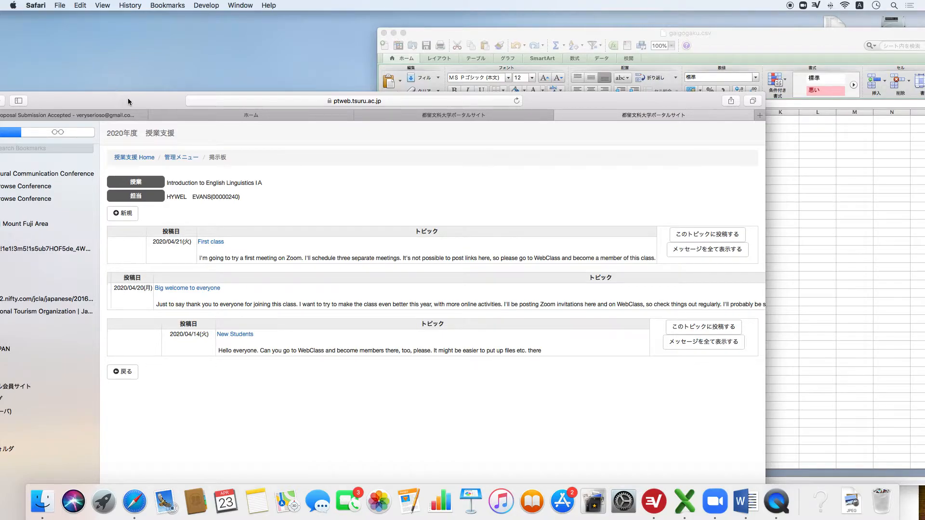
left_click_drag(125, 102, 220, 97)
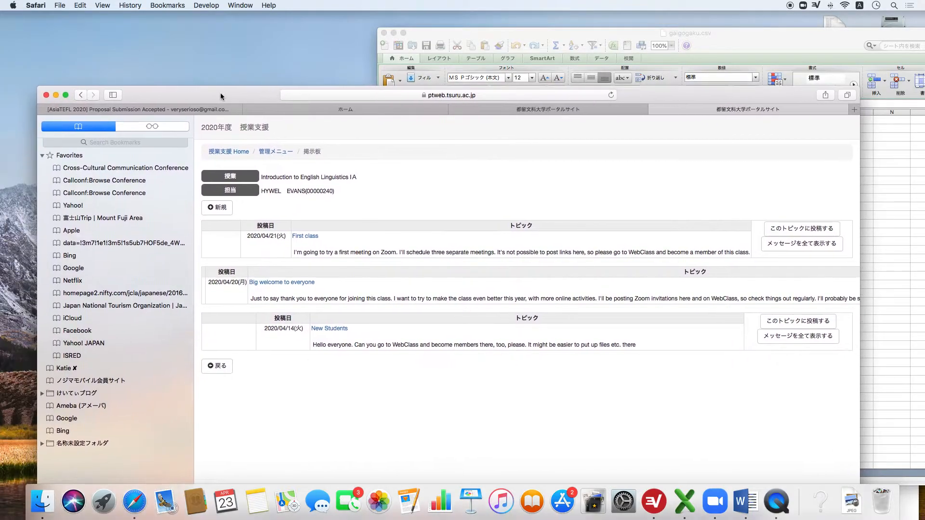
- Look through the open browser pages and close both portal pages, leaving the university's internal home page
left_click(190, 110)
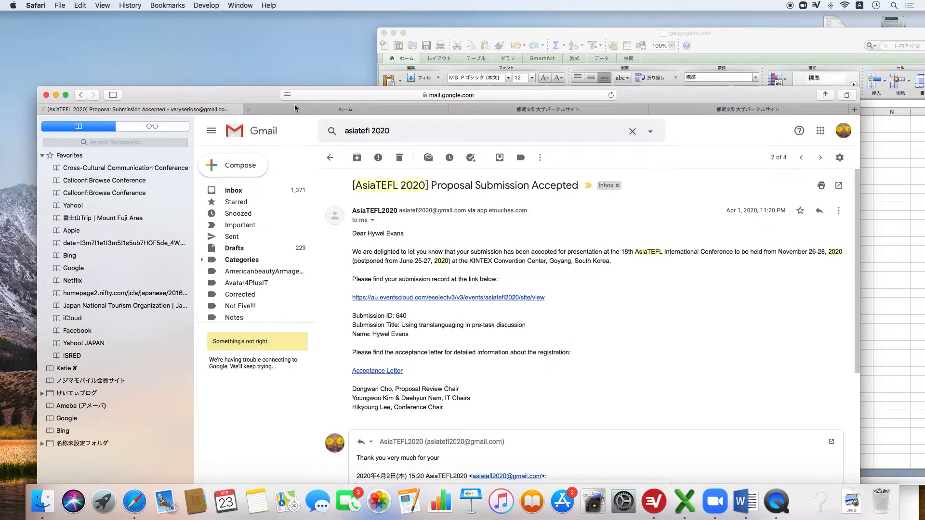
left_click(310, 111)
left_click(481, 108)
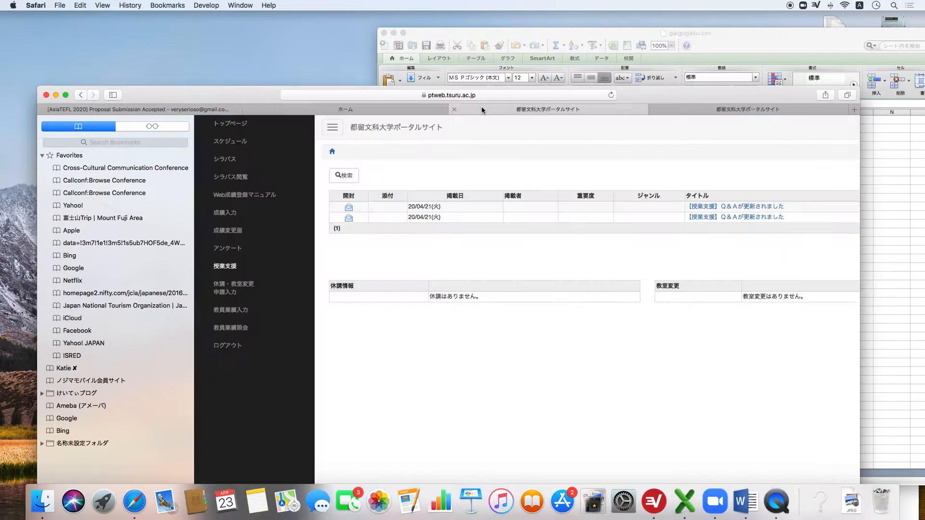
left_click(743, 110)
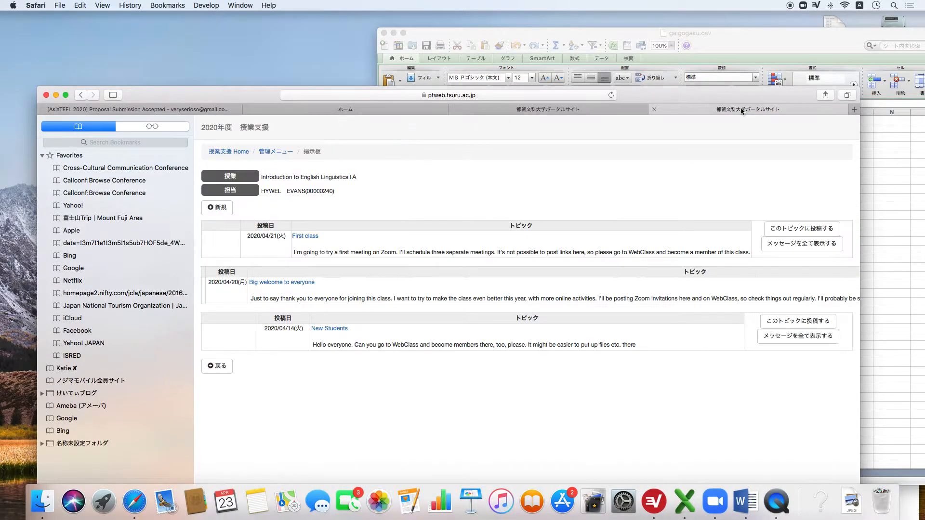
left_click(651, 112)
left_click(589, 113)
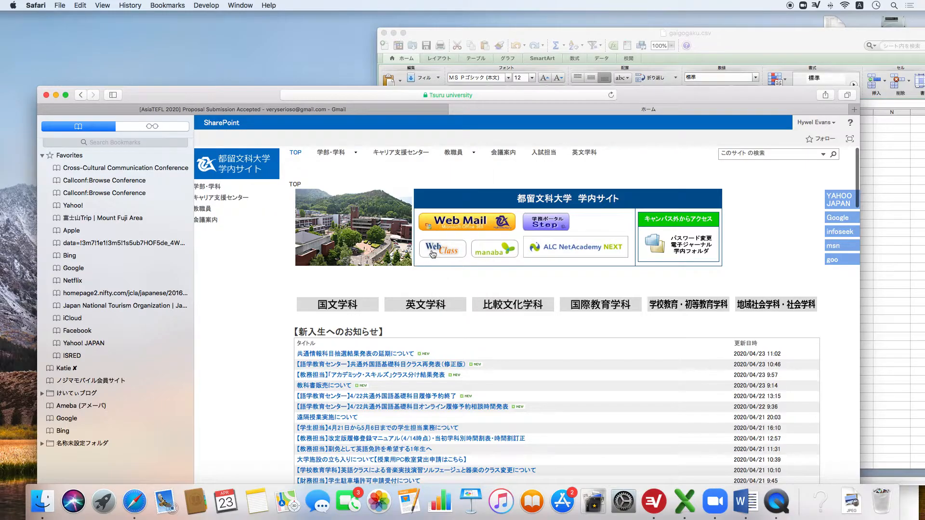
- Open WebClass from the university home page and enter the 2020英語学概論ⅠA course from the course list
left_click(440, 249)
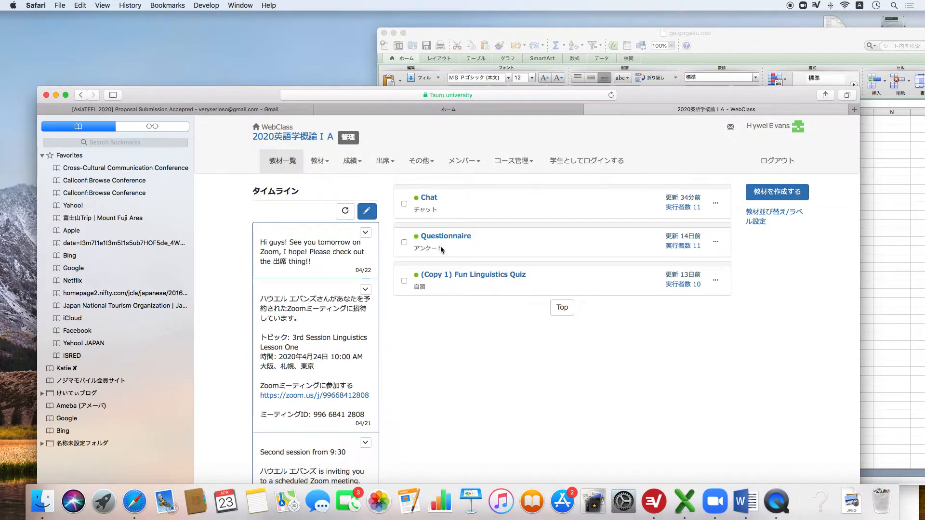
left_click(752, 130)
left_click(748, 144)
left_click_drag(712, 100, 687, 42)
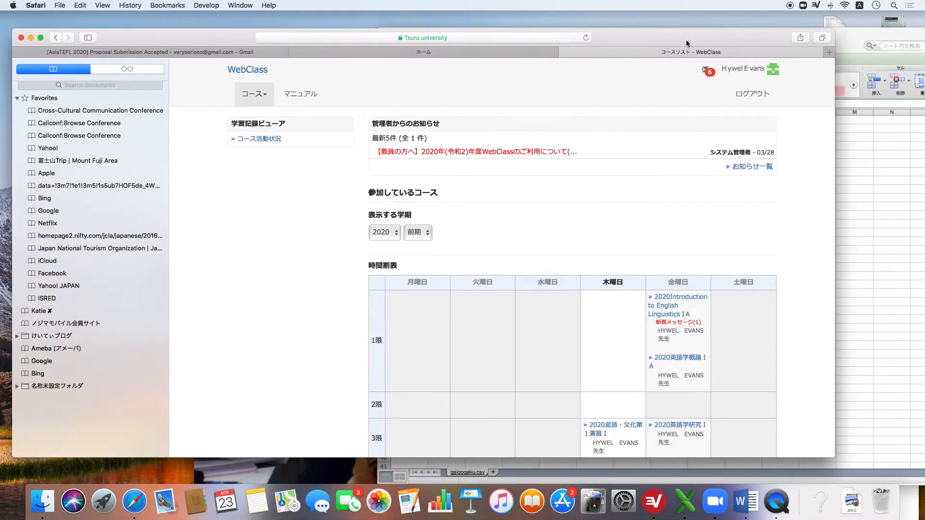
left_click(678, 360)
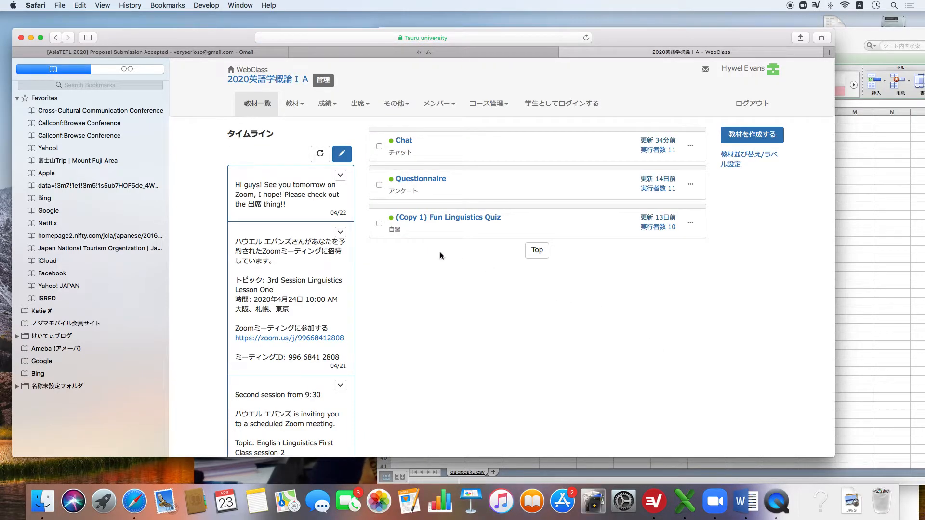
- Open the course's member registration page (登録 / 変更 / 削除) and examine the add-member options and current member list
left_click(436, 108)
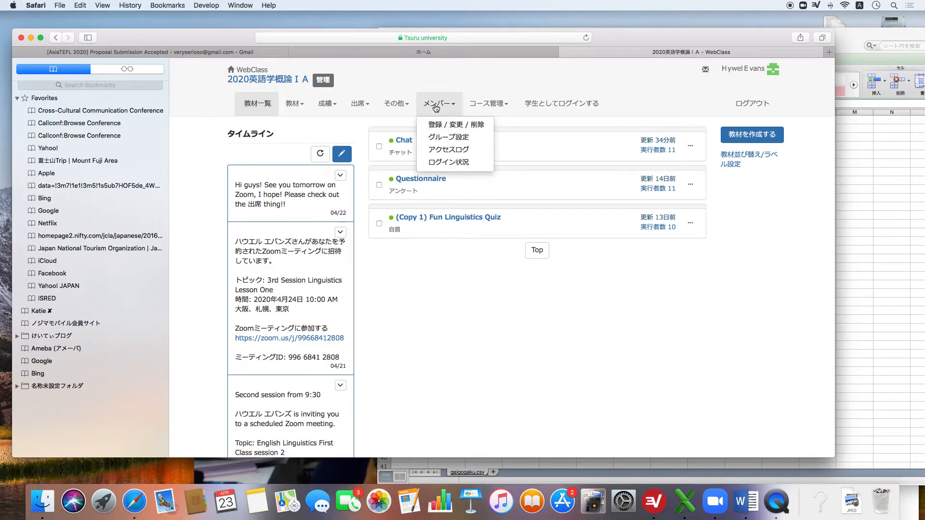
left_click(436, 123)
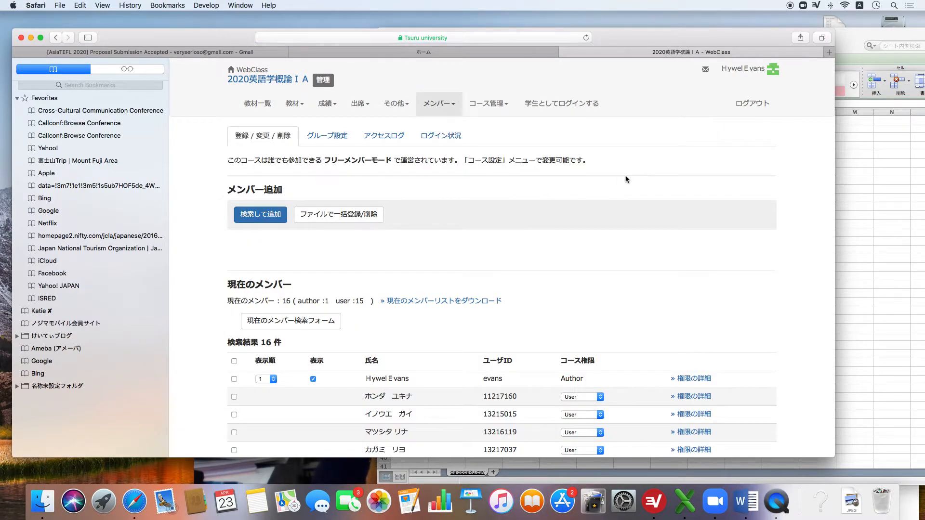
scroll(622, 176, "down", 8)
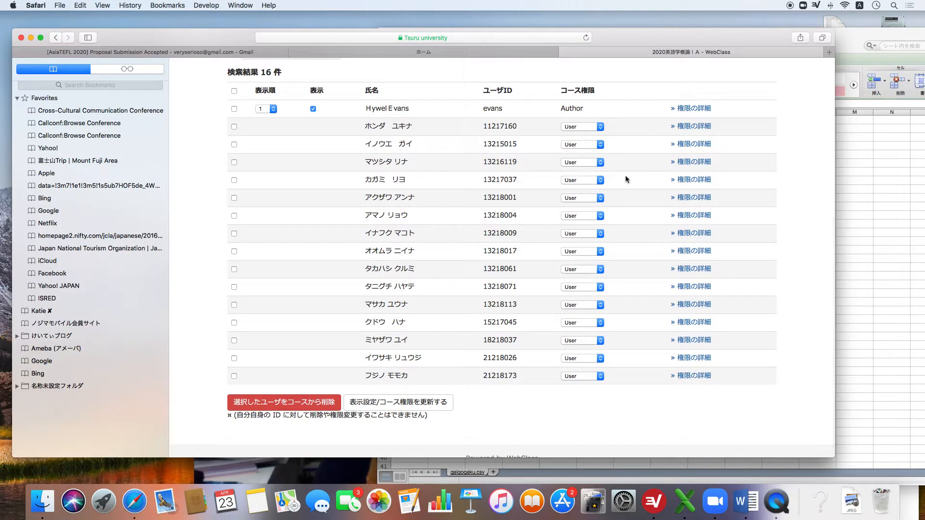
left_click_drag(650, 35, 569, 61)
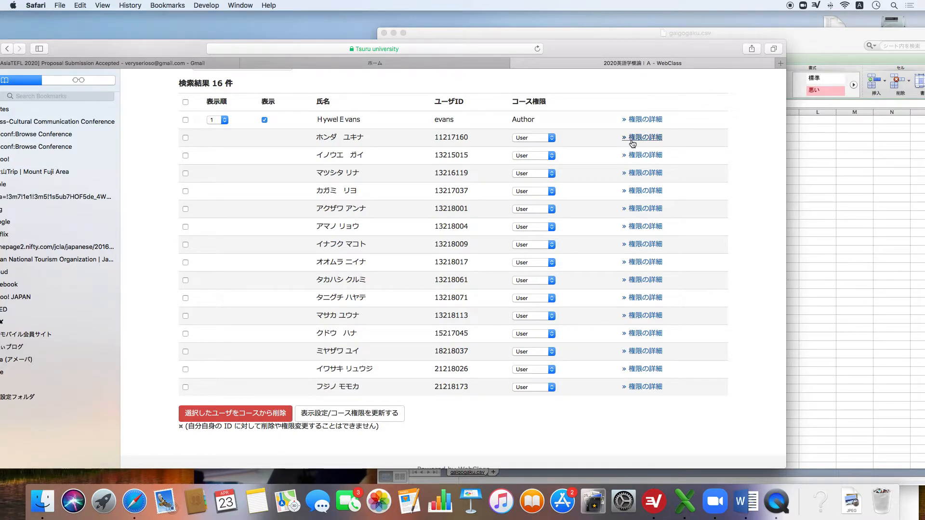
scroll(630, 139, "up", 10)
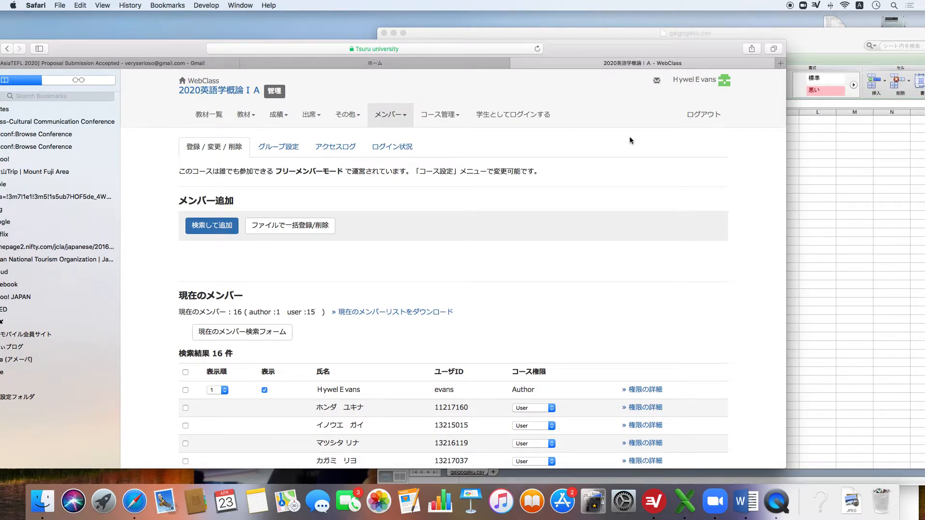
scroll(629, 139, "down", 10)
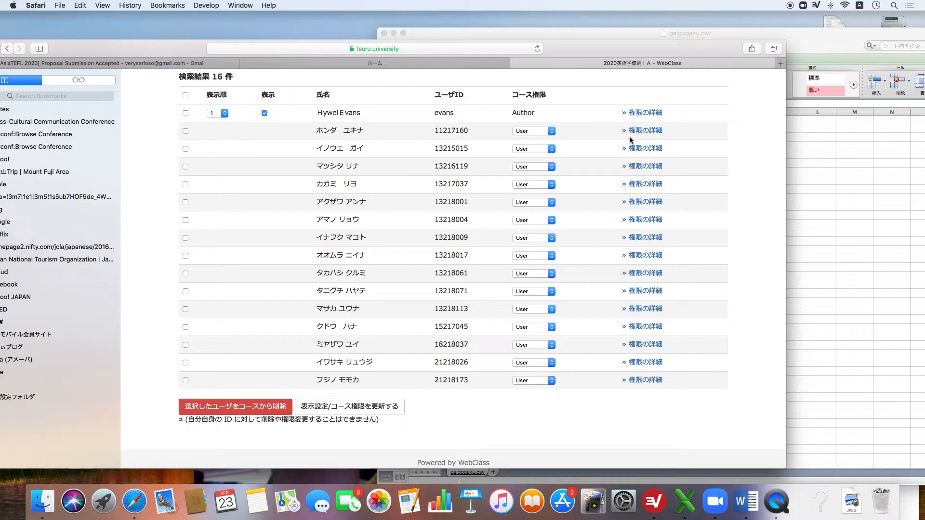
scroll(630, 140, "up", 5)
scroll(630, 140, "up", 1)
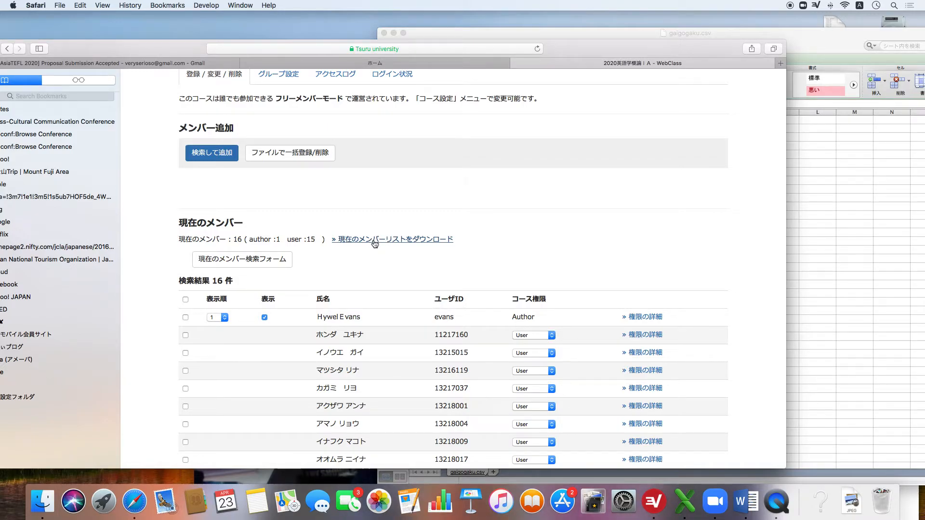
- Switch the WebClass interface to English and reopen the course's Add/Change/Remove Members page
scroll(545, 222, "up", 3)
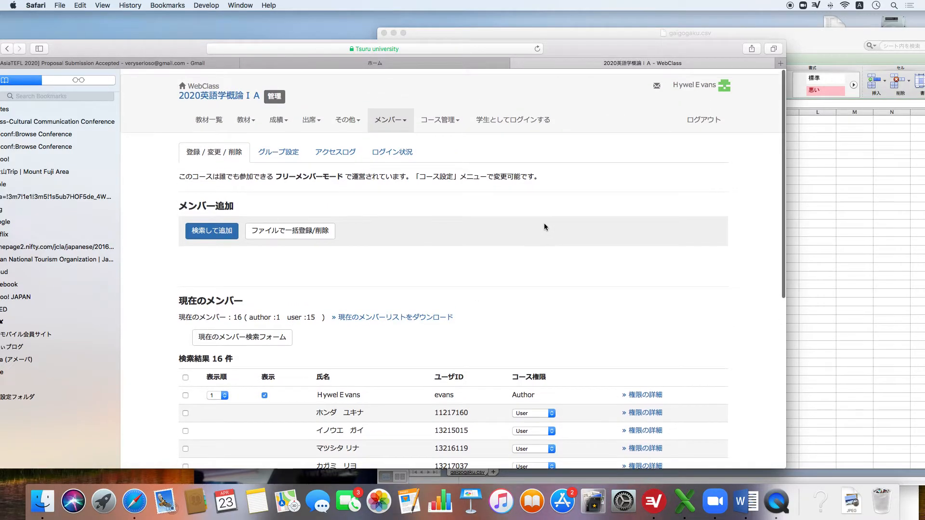
left_click(698, 85)
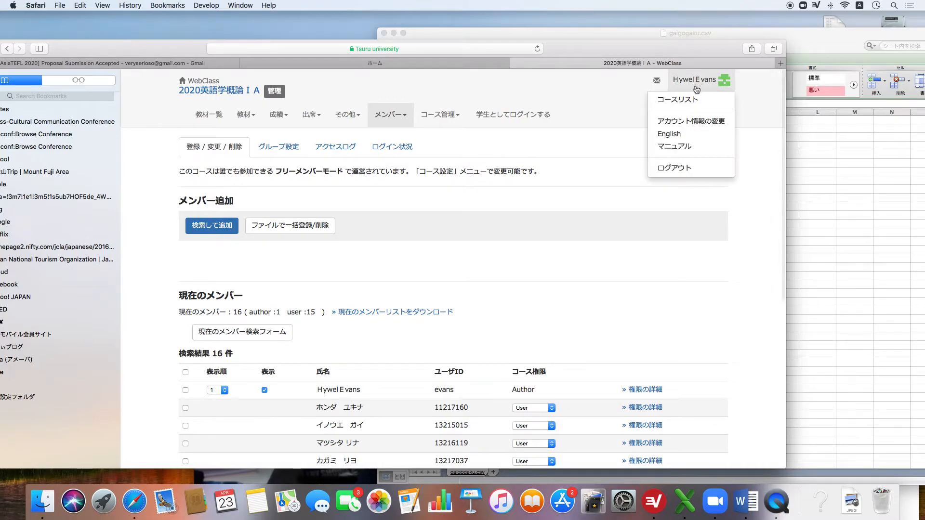
left_click(672, 136)
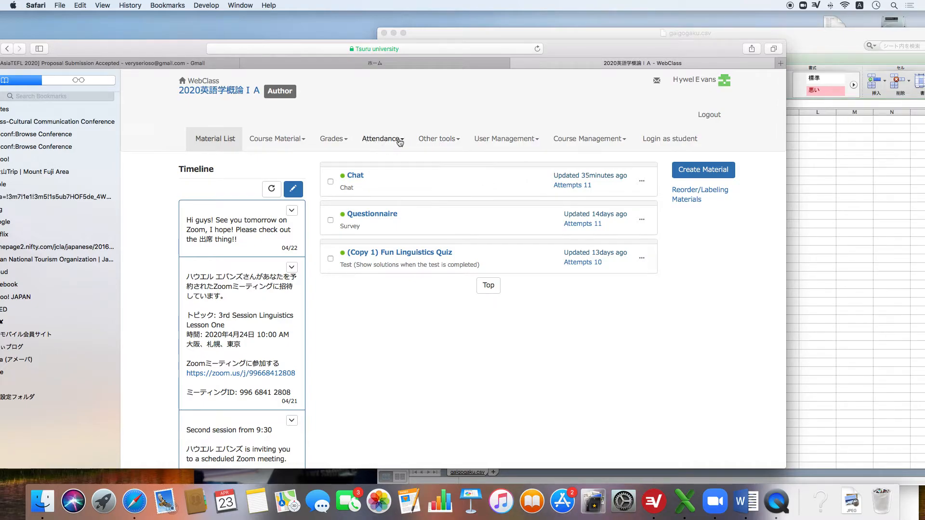
left_click(495, 139)
left_click(494, 160)
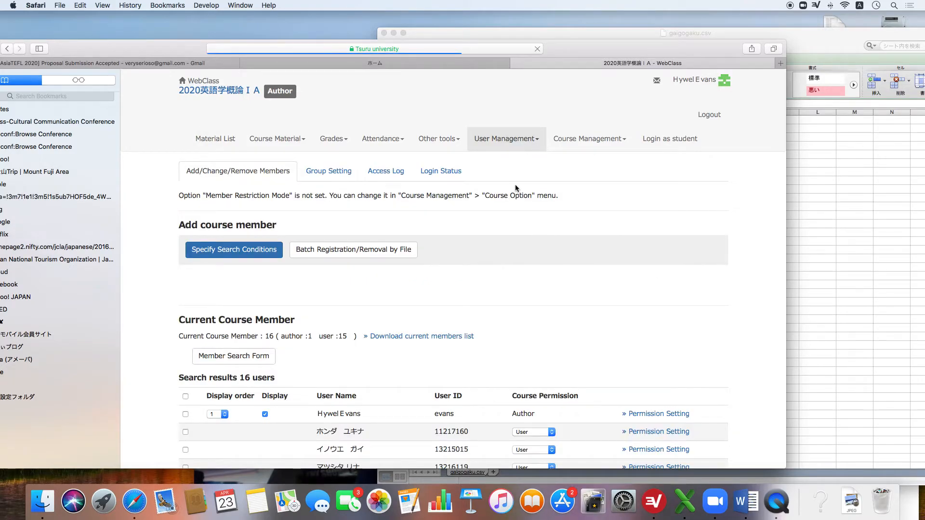
- Download the current members list from WebClass and open member.csv from the desktop in Excel
scroll(516, 187, "down", 3)
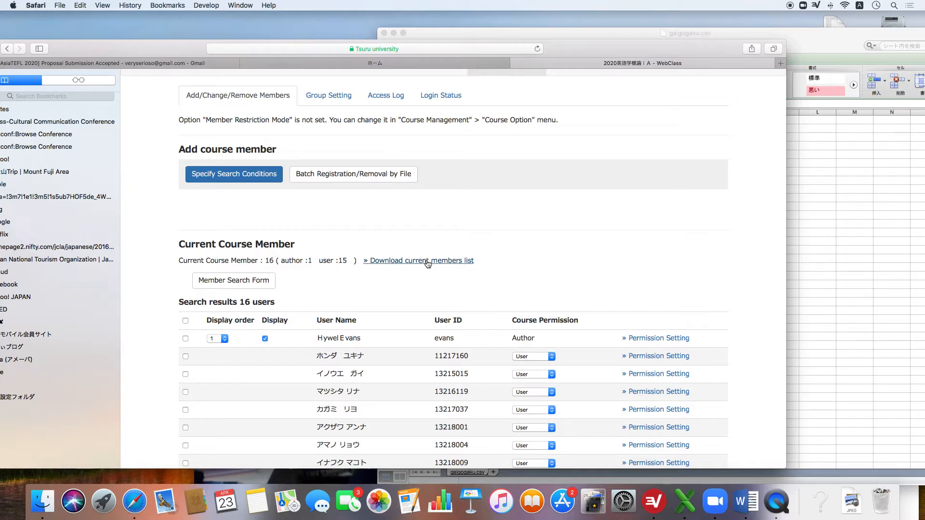
left_click(426, 260)
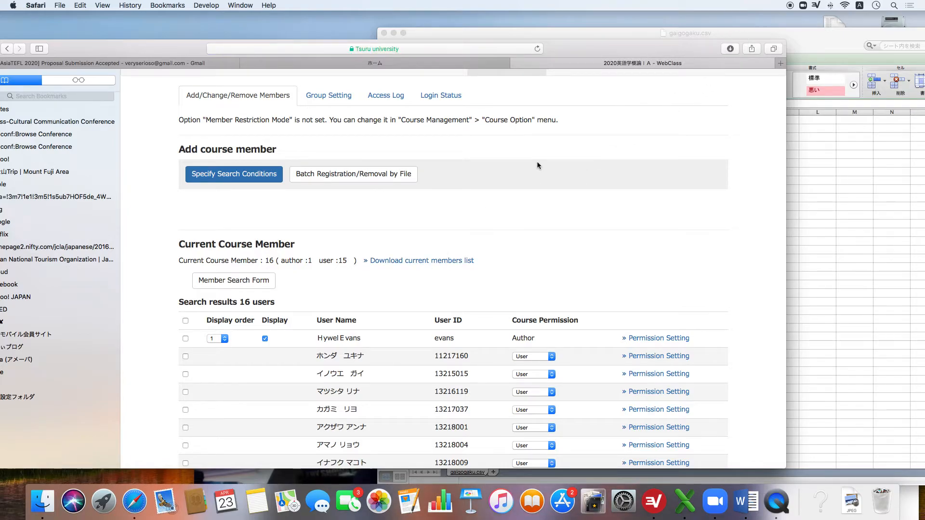
left_click_drag(680, 48, 452, 109)
left_click_drag(775, 37, 516, 45)
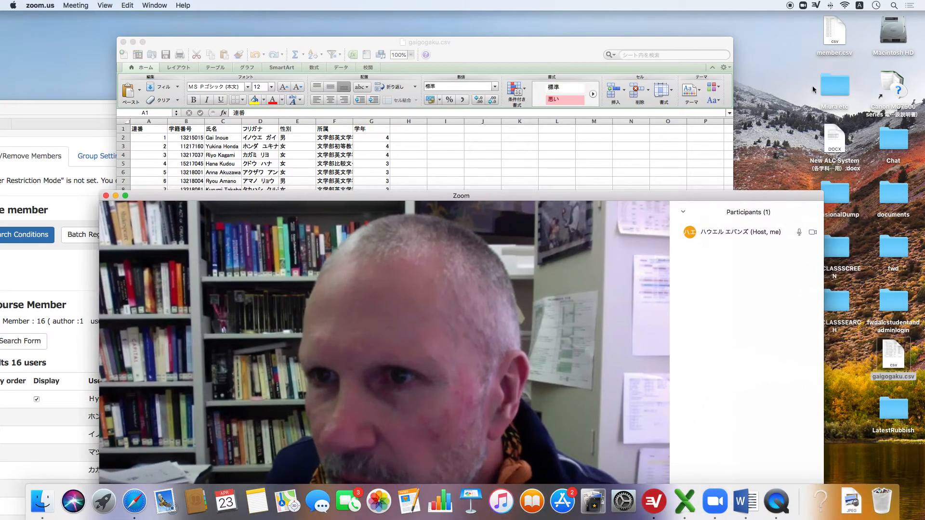
double_click(834, 31)
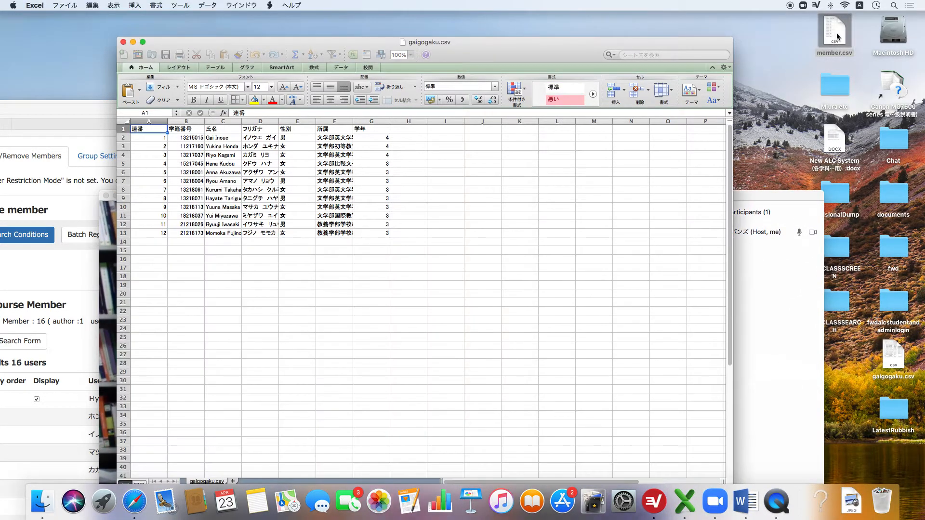
- Arrange the gaigogaku.csv and member.csv windows side by side so both student lists can be compared
left_click_drag(404, 27, 877, 111)
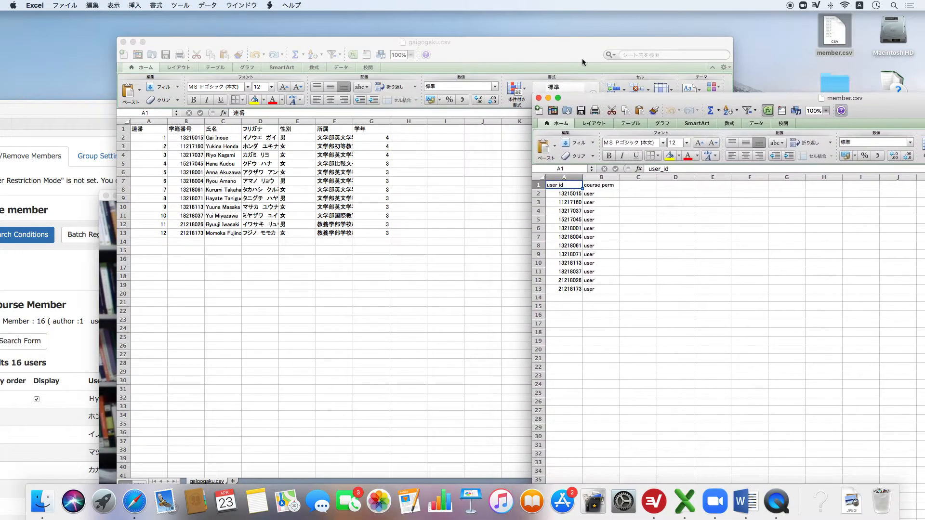
left_click(517, 44)
left_click_drag(517, 47, 475, 57)
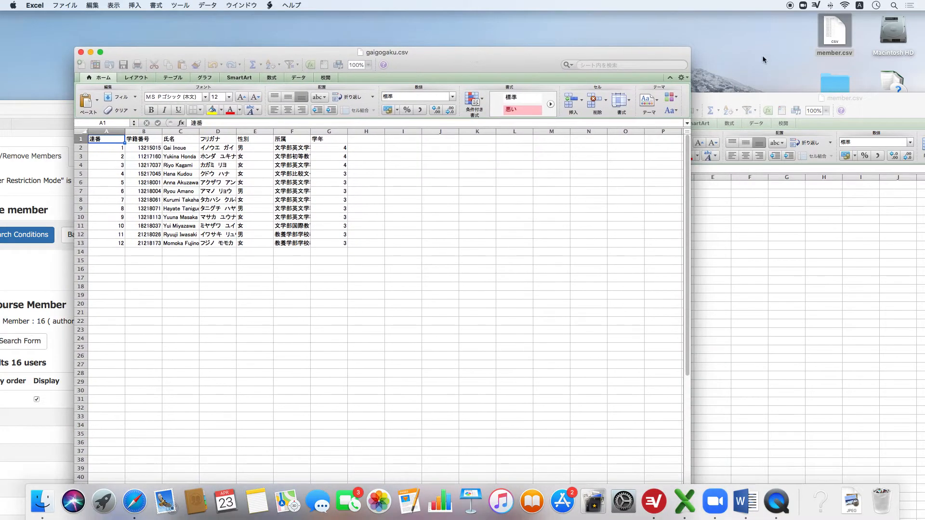
left_click(906, 102)
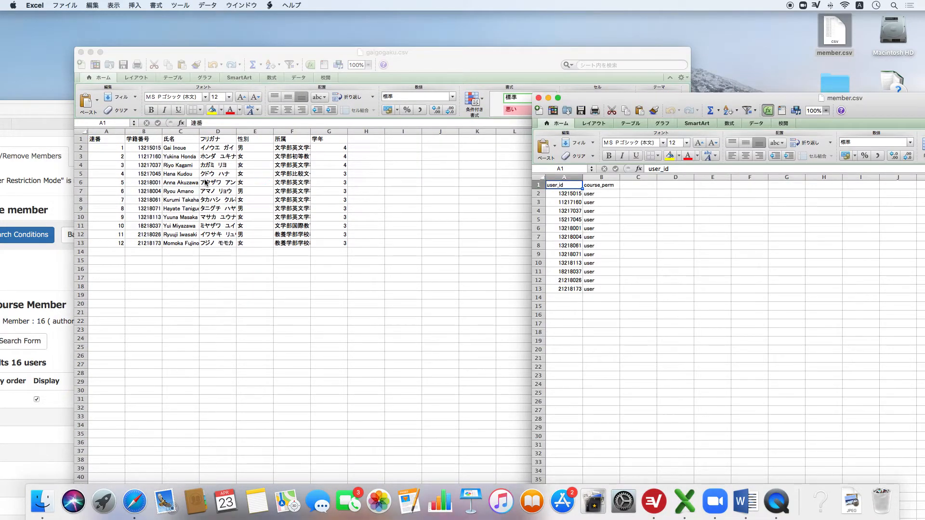
- Compare the 学籍番号 column of gaigogaku.csv with the user_id and course_perm columns of member.csv
left_click(651, 227)
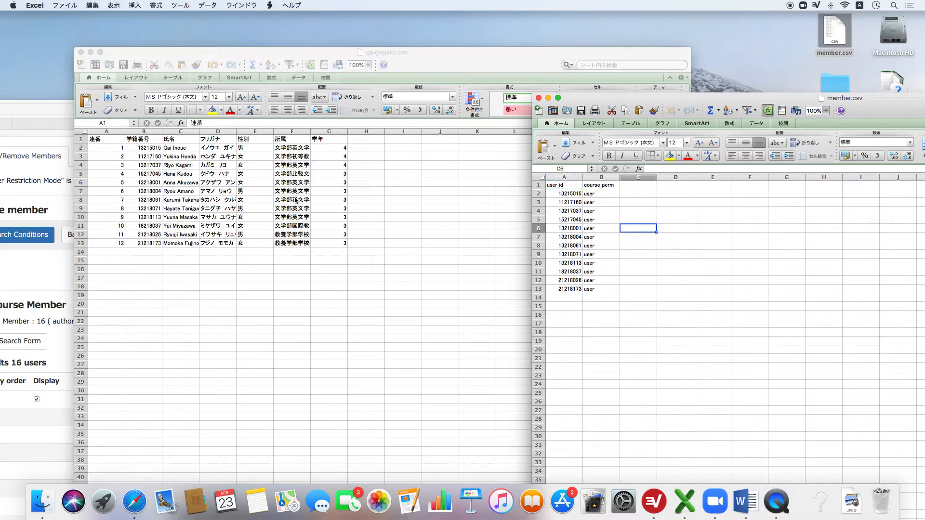
left_click(141, 150)
left_click_drag(142, 150, 157, 244)
left_click(719, 280)
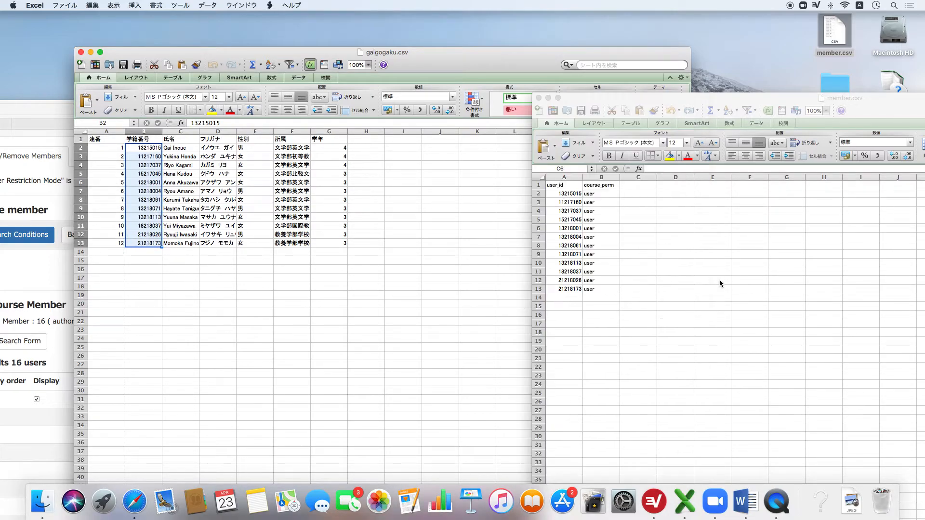
left_click(564, 194)
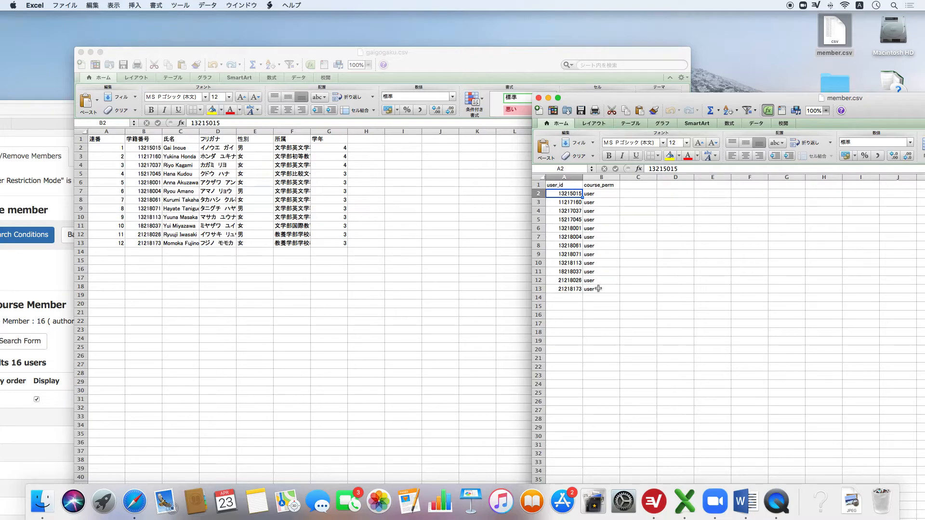
left_click(591, 185)
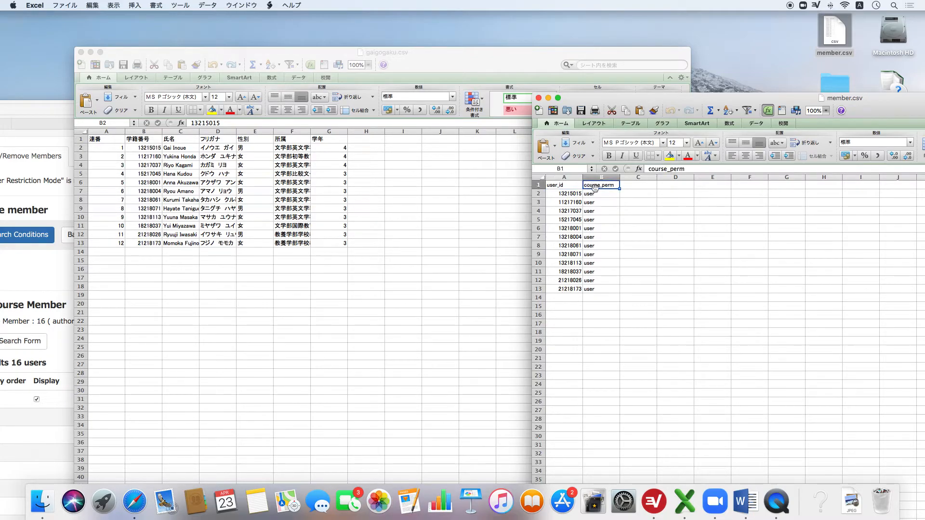
left_click(558, 186)
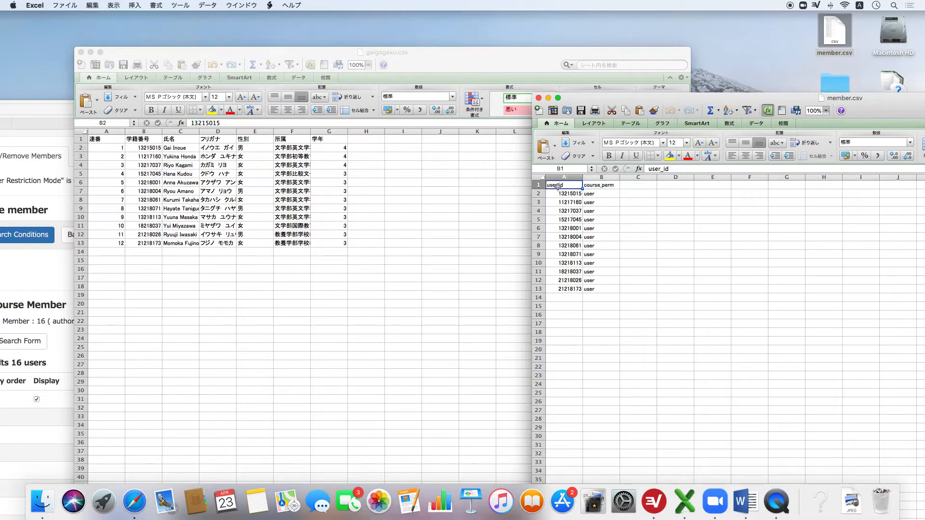
left_click_drag(563, 195, 570, 290)
left_click(593, 184)
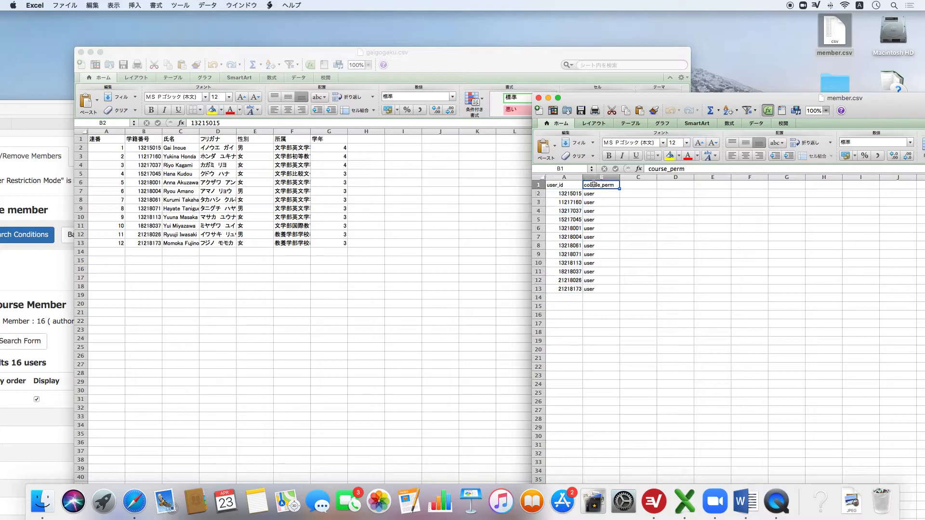
left_click_drag(594, 195, 600, 288)
left_click(740, 285)
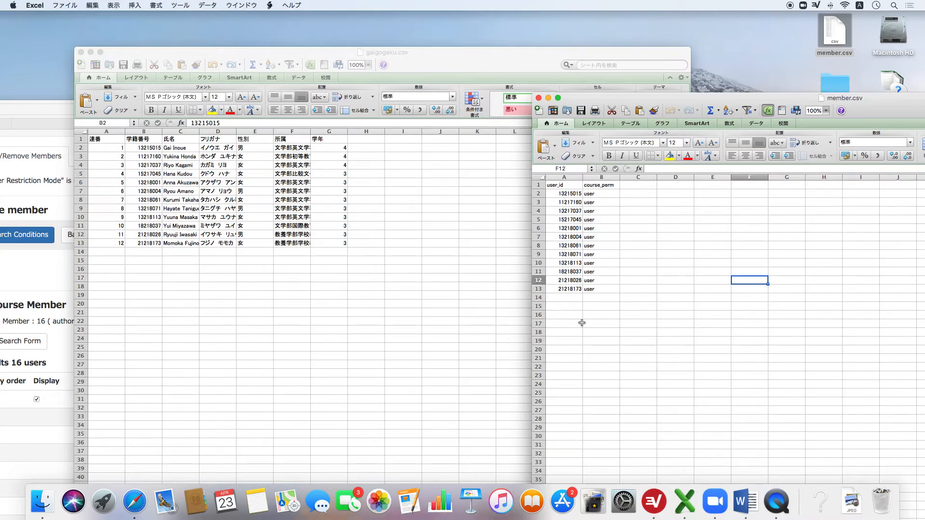
- Add a row 14 to member.csv with a new student's ID number as user_id and "user" as course_perm
left_click_drag(683, 99, 631, 93)
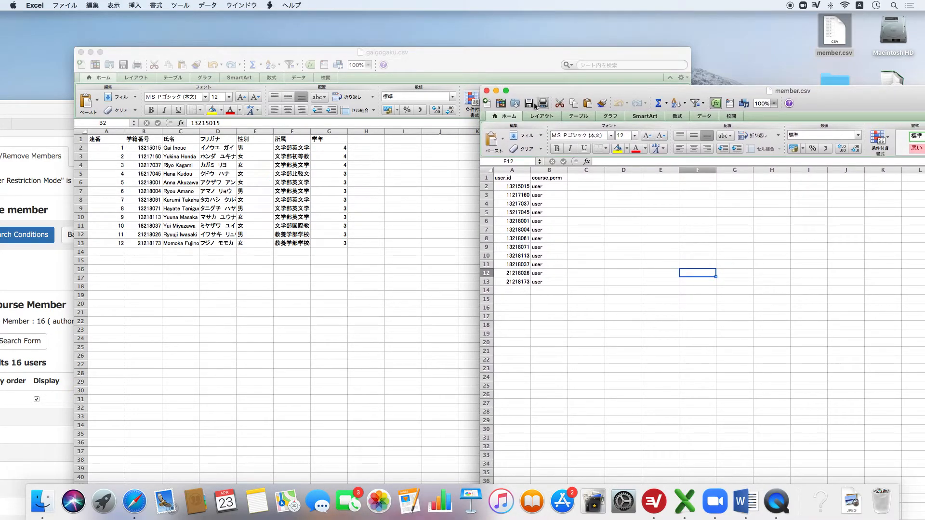
left_click(513, 291)
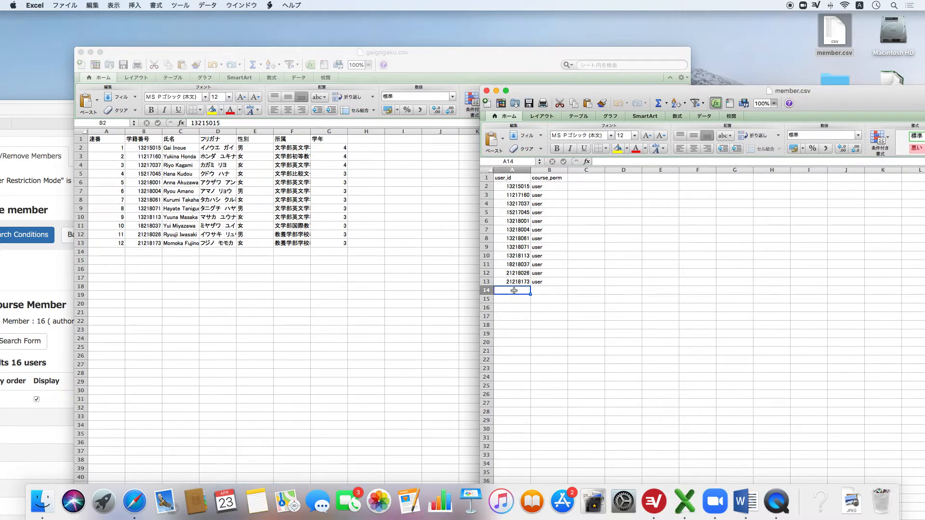
type("21218174")
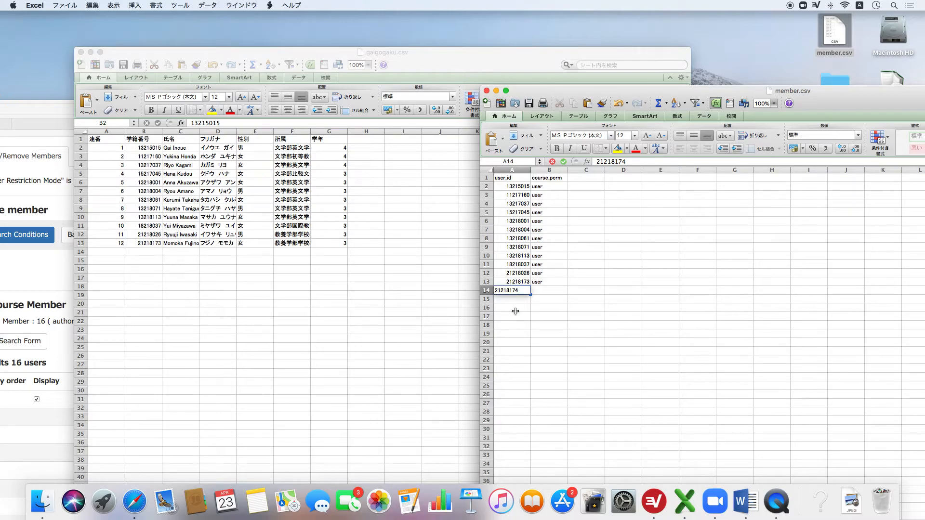
key("Return")
left_click(549, 289)
type("user")
key("Return")
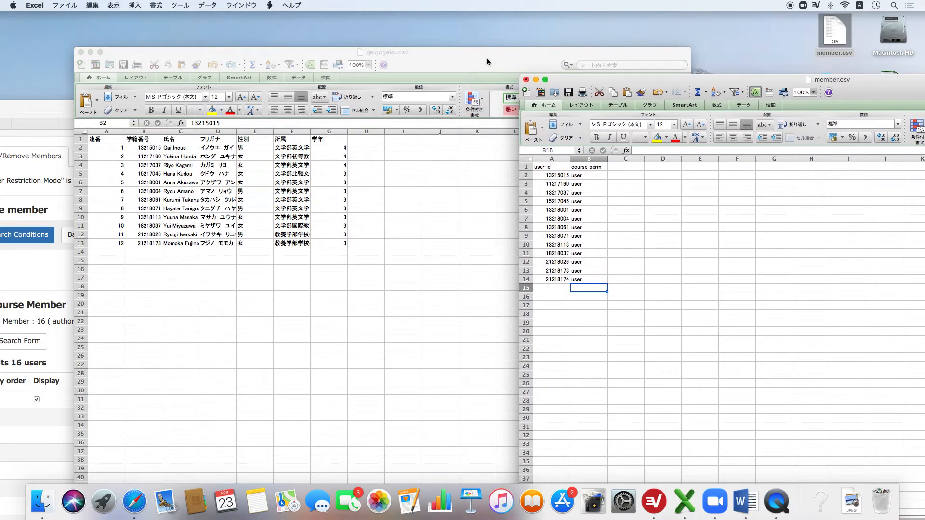
- Move gaigogaku.csv aside, bring the WebClass page forward and examine the current course members down to the end of the list
left_click(476, 59)
left_click_drag(554, 52, 827, 48)
left_click(339, 111)
left_click_drag(340, 111, 538, 22)
scroll(462, 218, "down", 10)
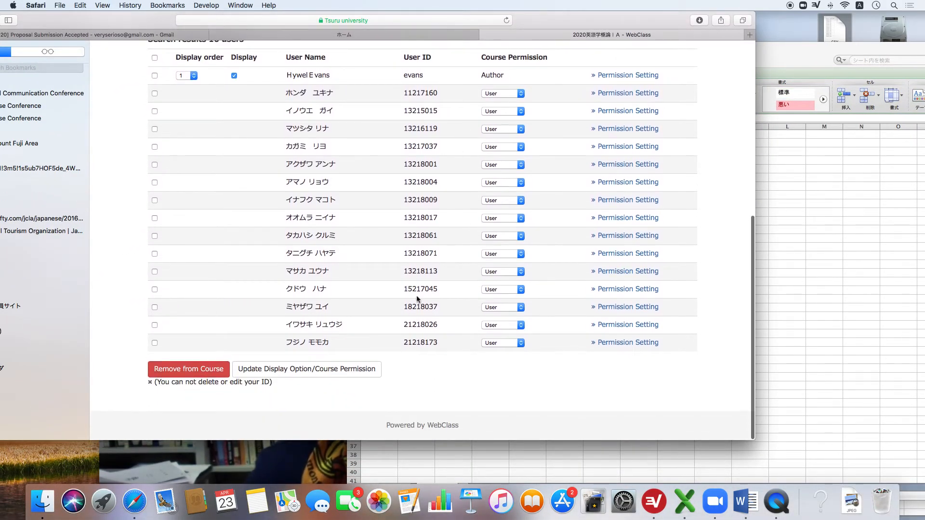
- Close gaigogaku.csv, and save and close member.csv while keeping its CSV format
left_click(779, 50)
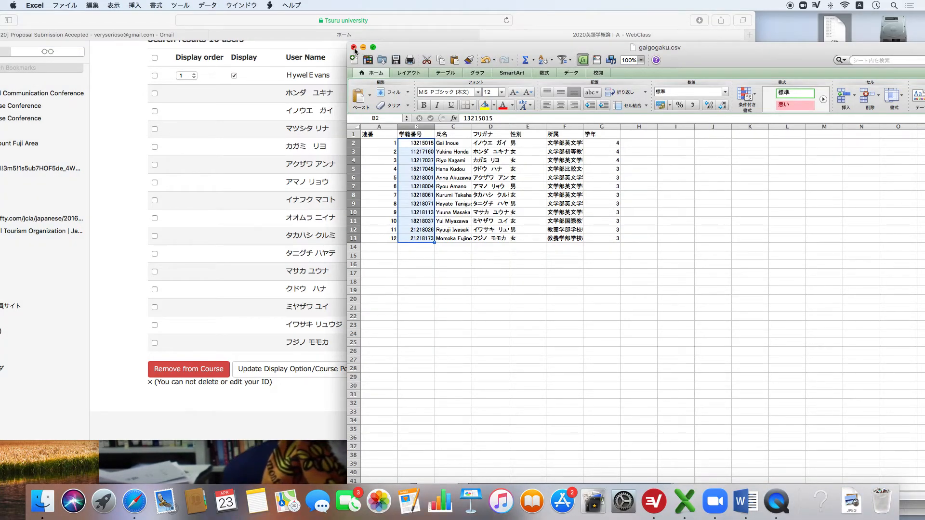
left_click(354, 48)
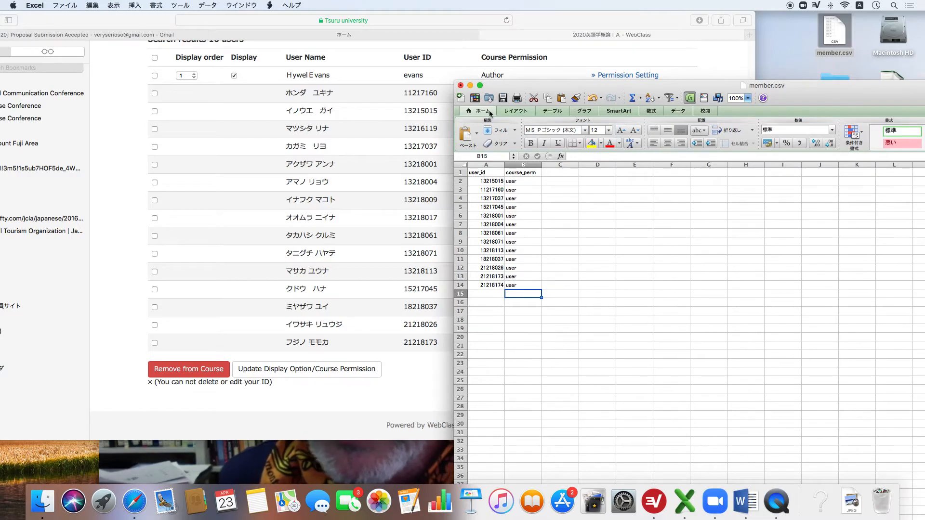
left_click(503, 98)
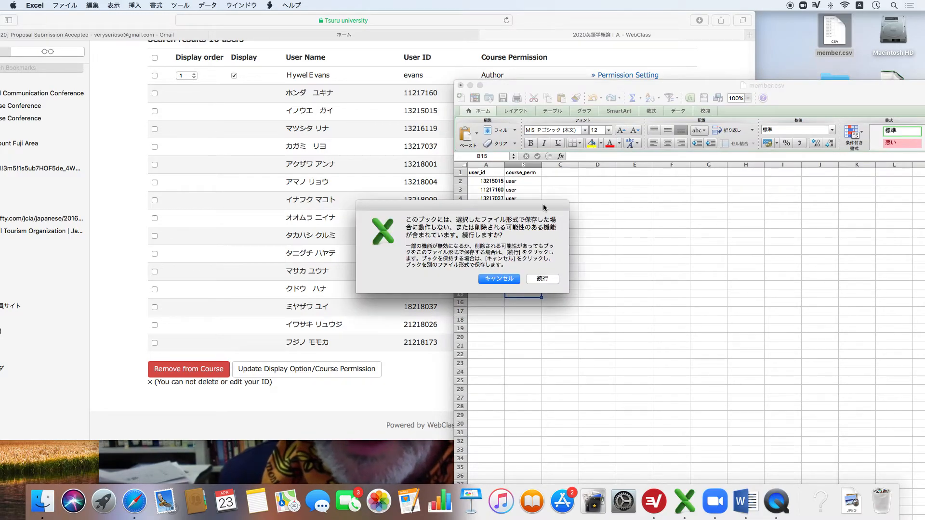
left_click(542, 280)
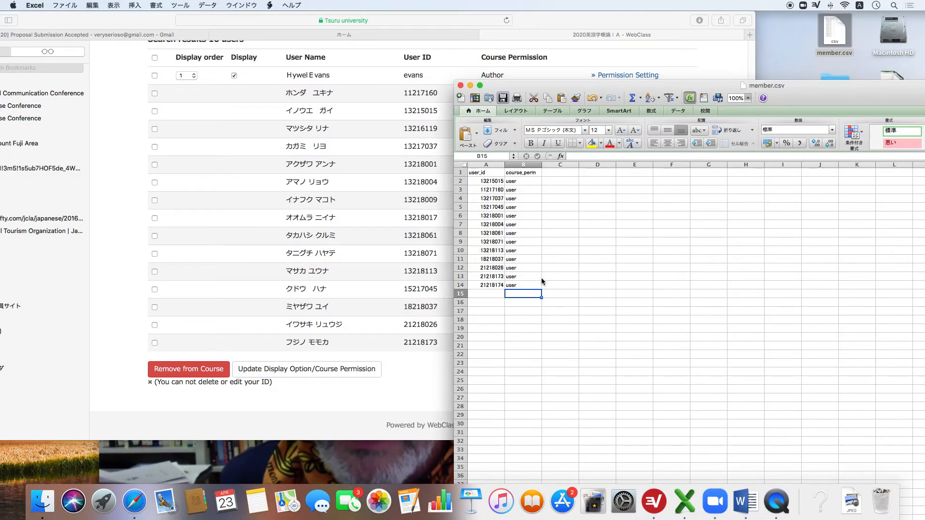
left_click(461, 86)
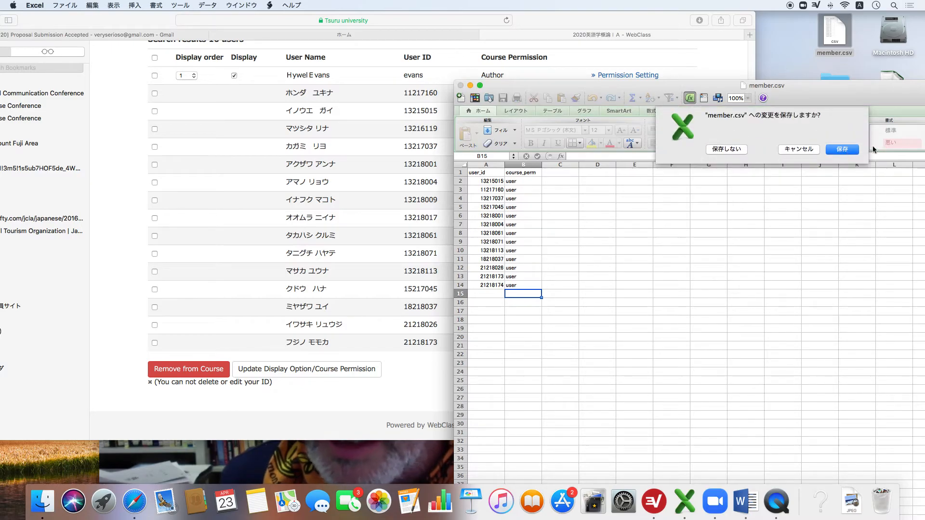
left_click(856, 151)
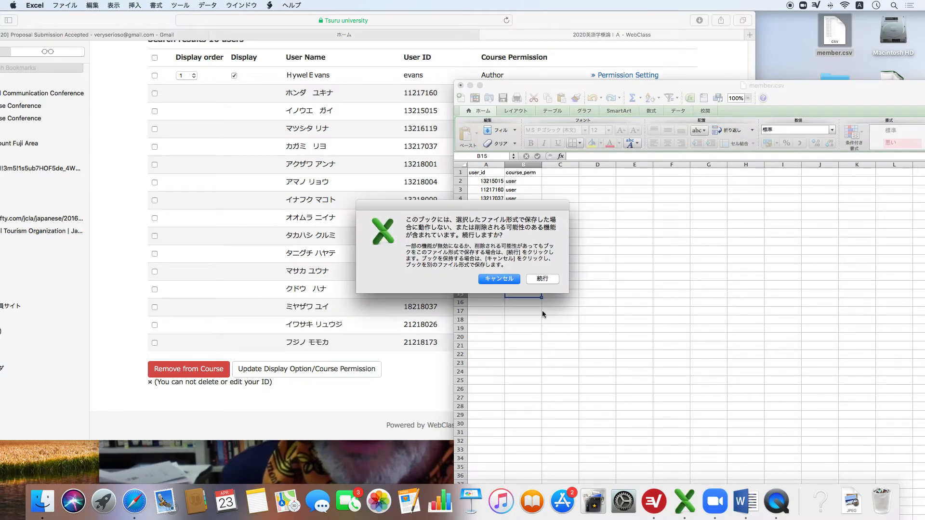
left_click(548, 281)
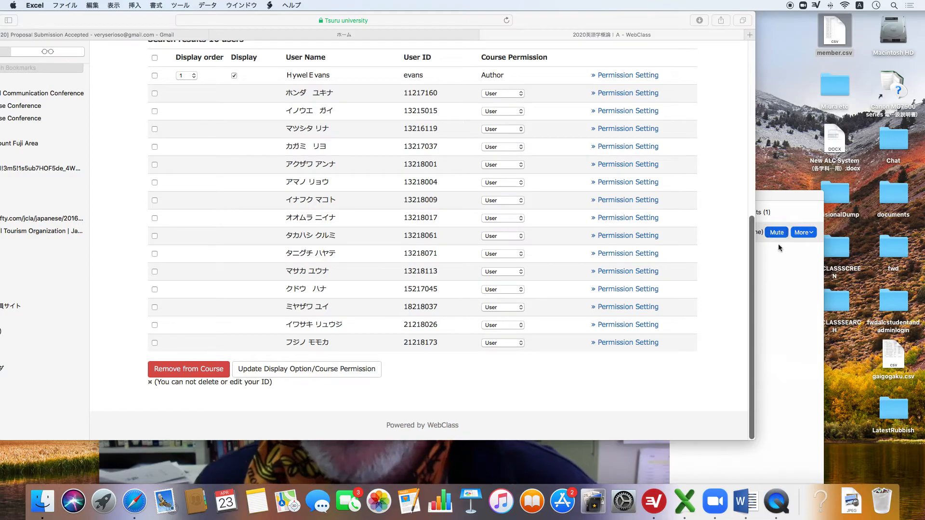
- Batch-register the course members by file, choosing member.csv from the Desktop and adding its users to the course
scroll(688, 207, "up", 10)
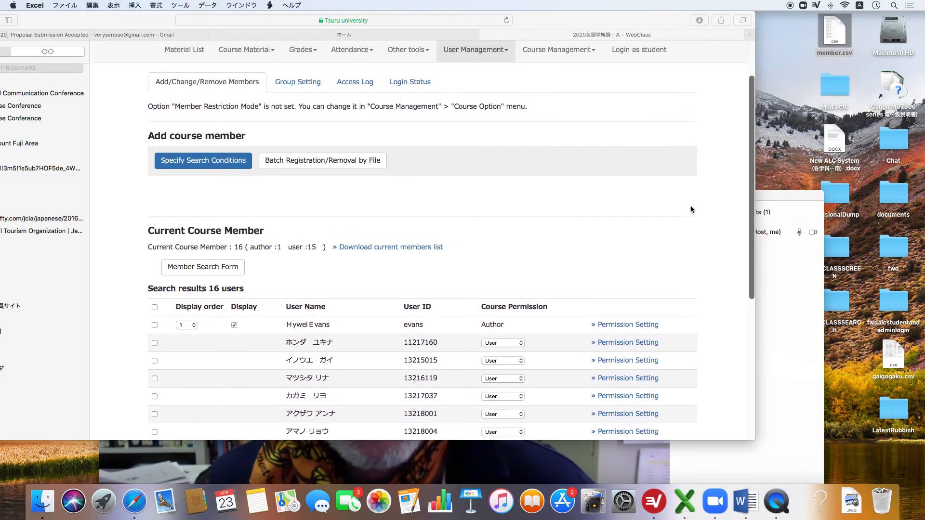
scroll(691, 210, "down", 2)
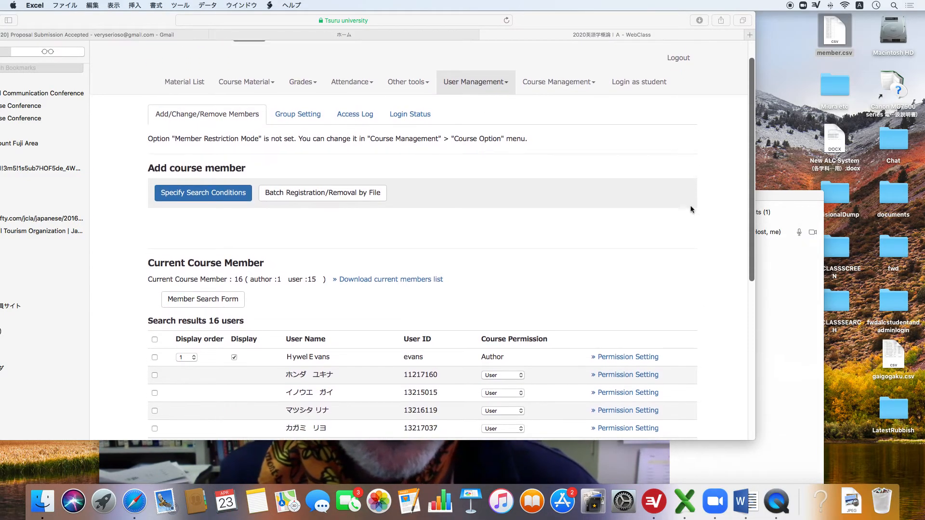
left_click(318, 194)
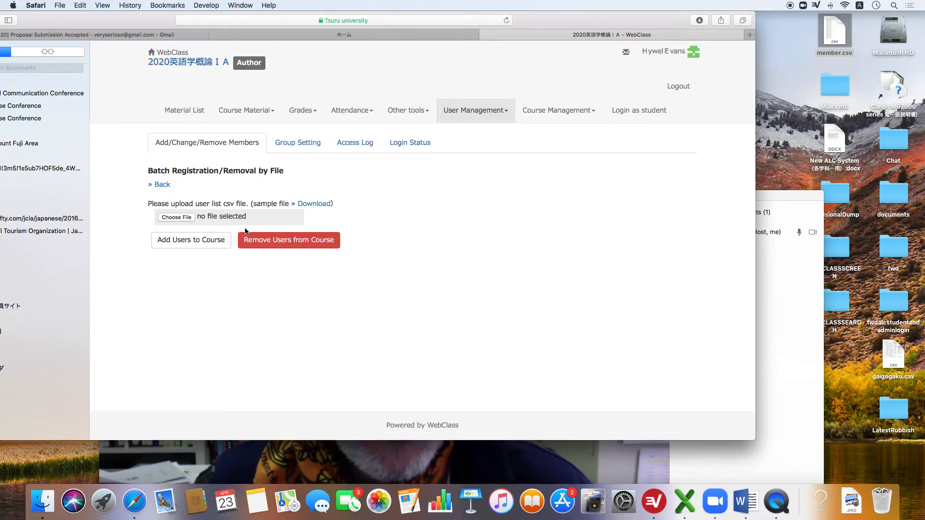
left_click(174, 218)
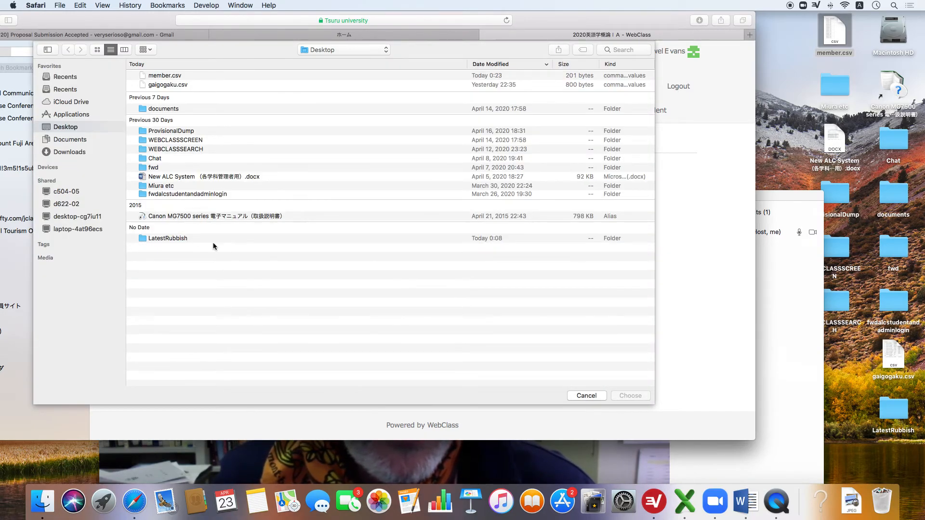
left_click(166, 77)
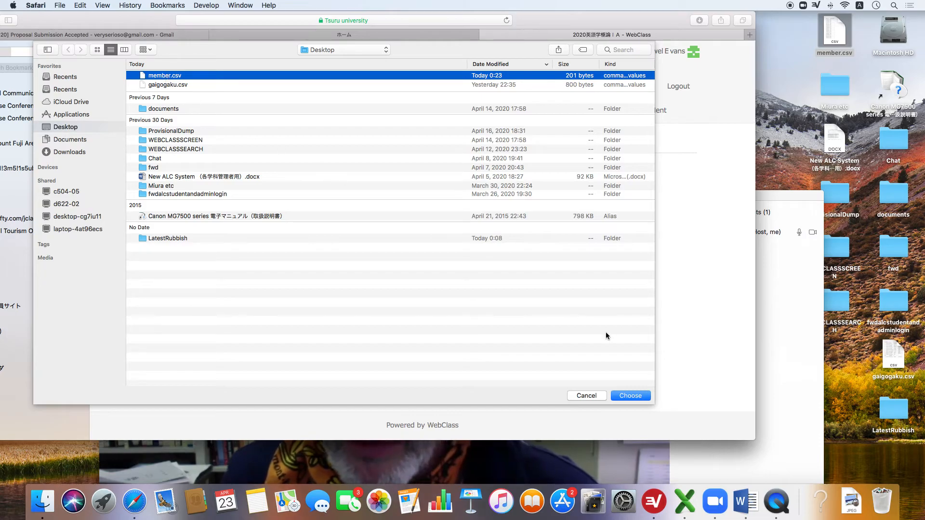
left_click(631, 396)
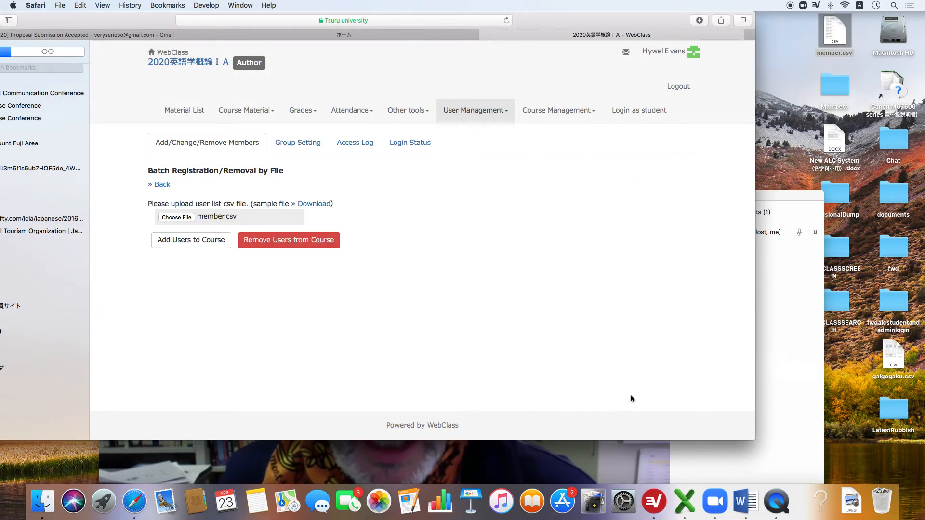
left_click(211, 241)
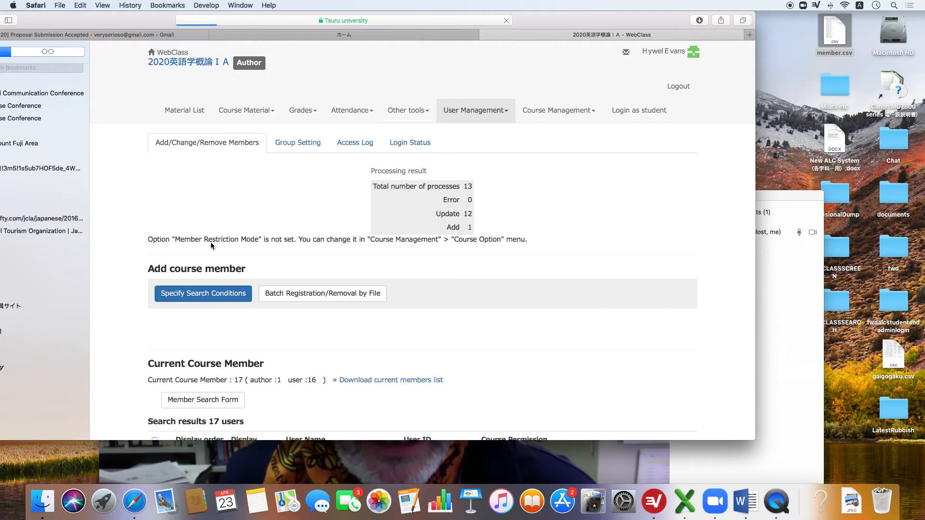
- Remove the newly added last student from the course, confirm the removal, and check the end of the member list
scroll(611, 272, "down", 10)
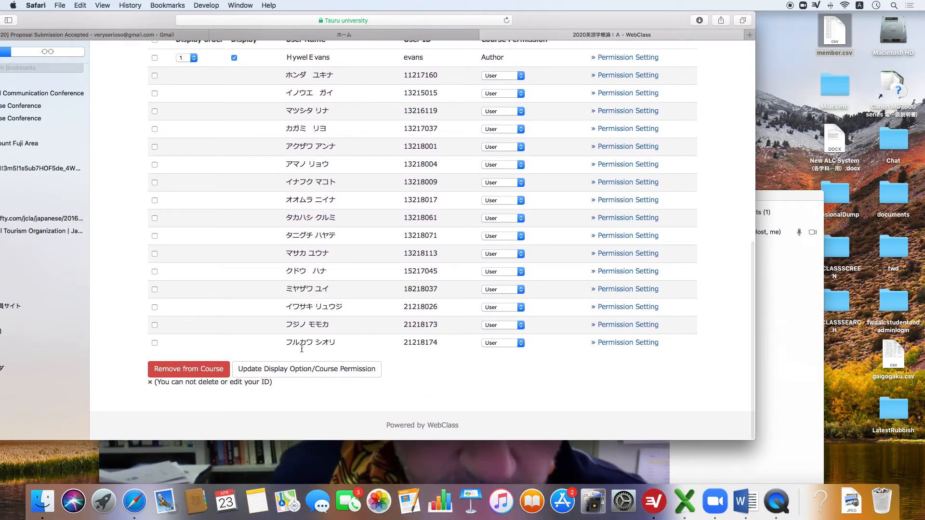
left_click(154, 343)
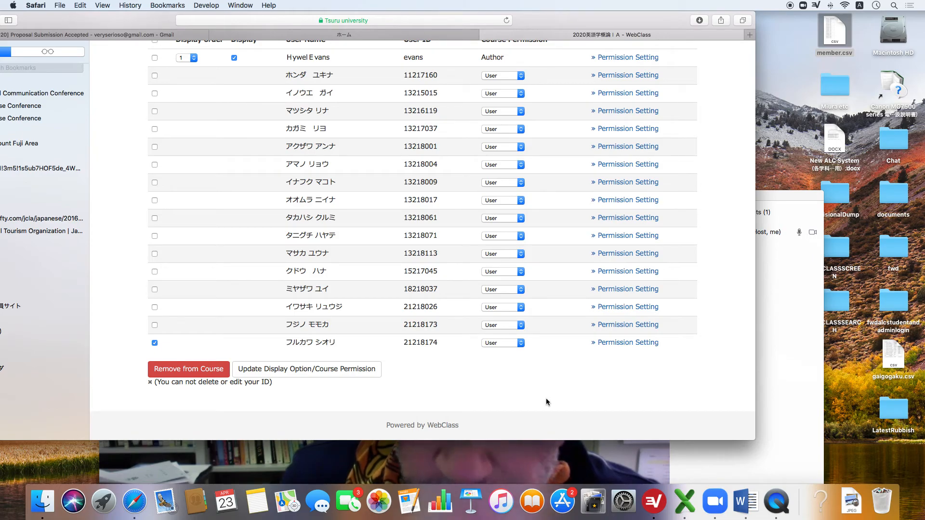
left_click(196, 374)
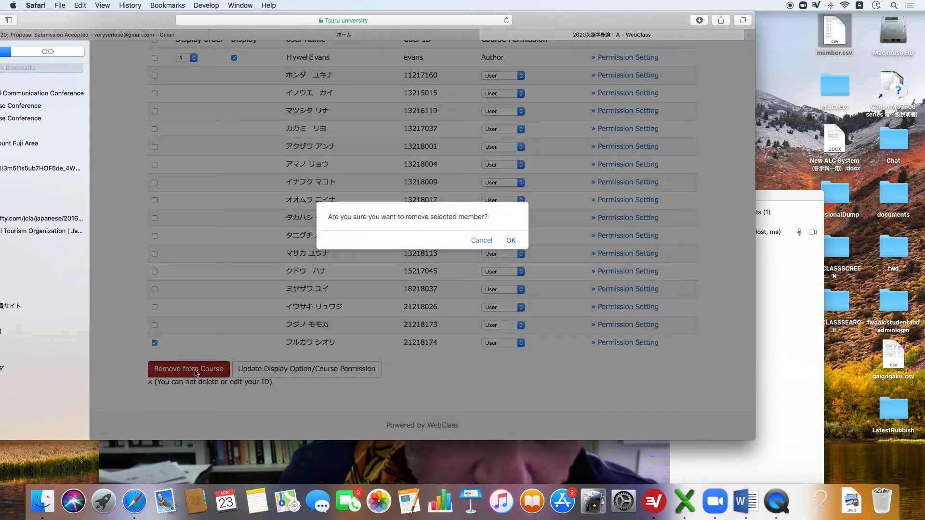
left_click(510, 241)
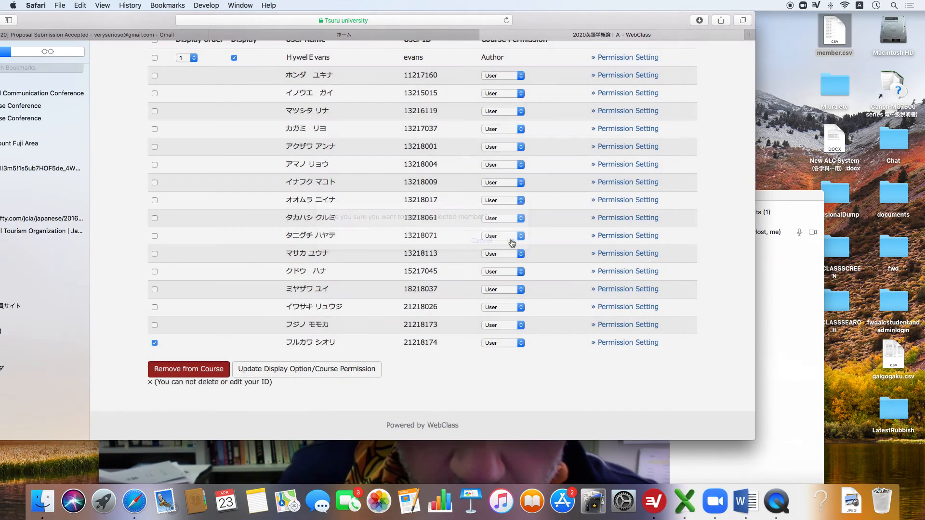
scroll(582, 264, "down", 10)
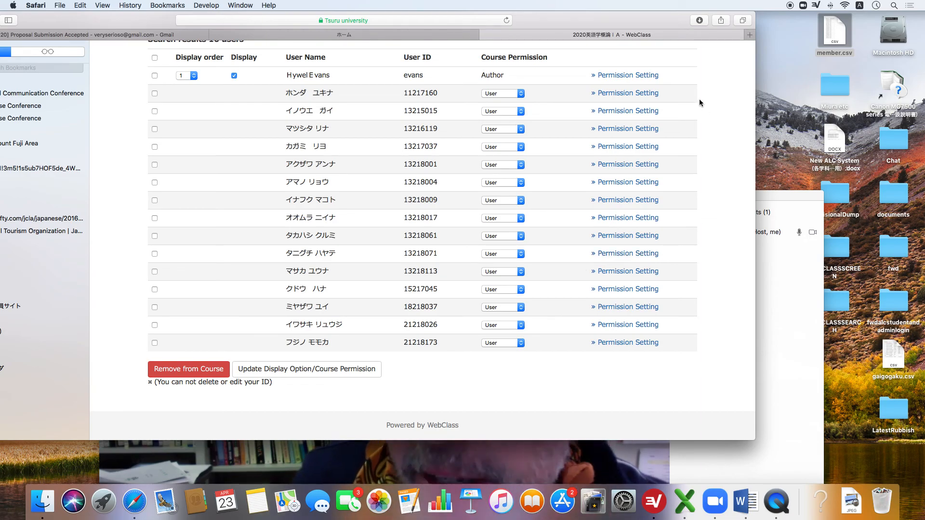
left_click_drag(619, 20, 640, 42)
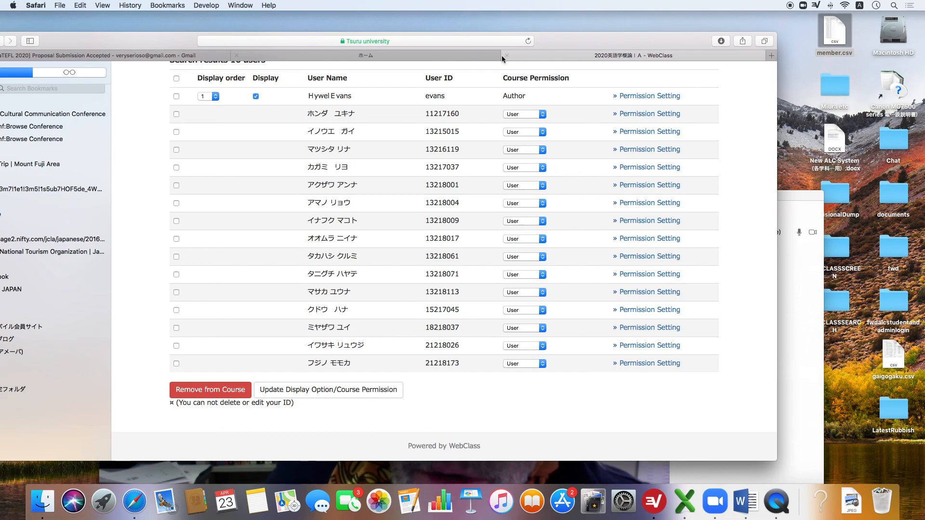